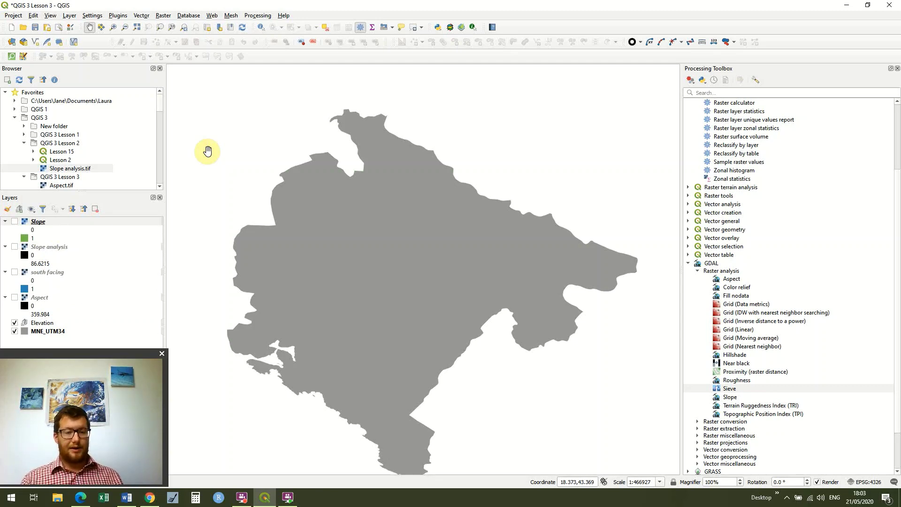
# Turn on the Slope and south facing layers so both are drawn together over Montenegro
pyautogui.click(14, 221)
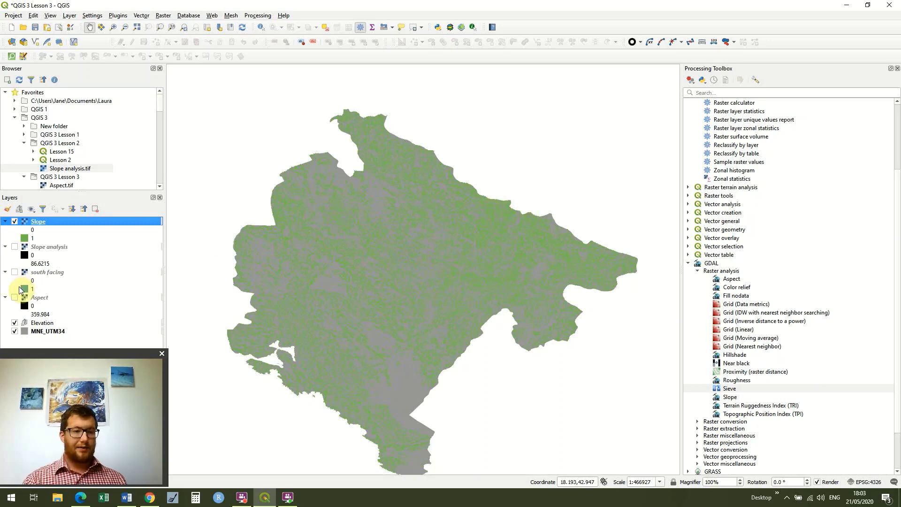
pyautogui.click(14, 272)
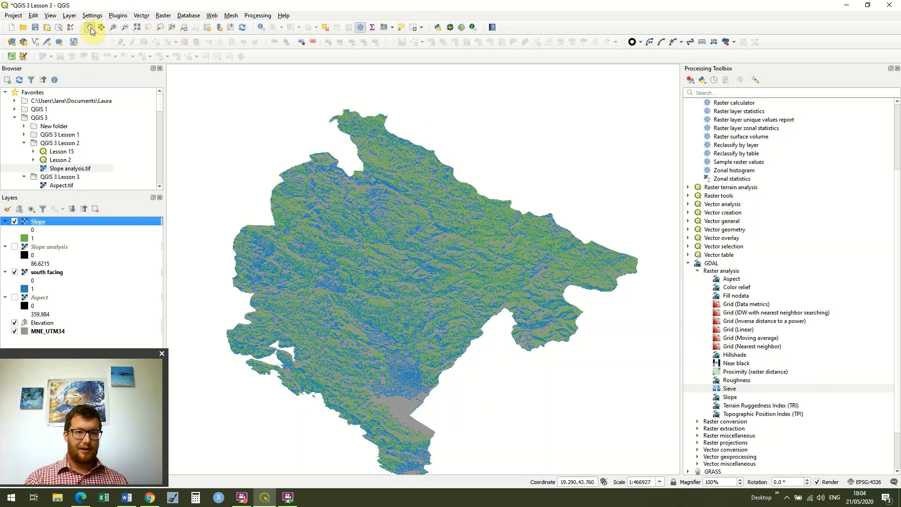
pyautogui.click(113, 27)
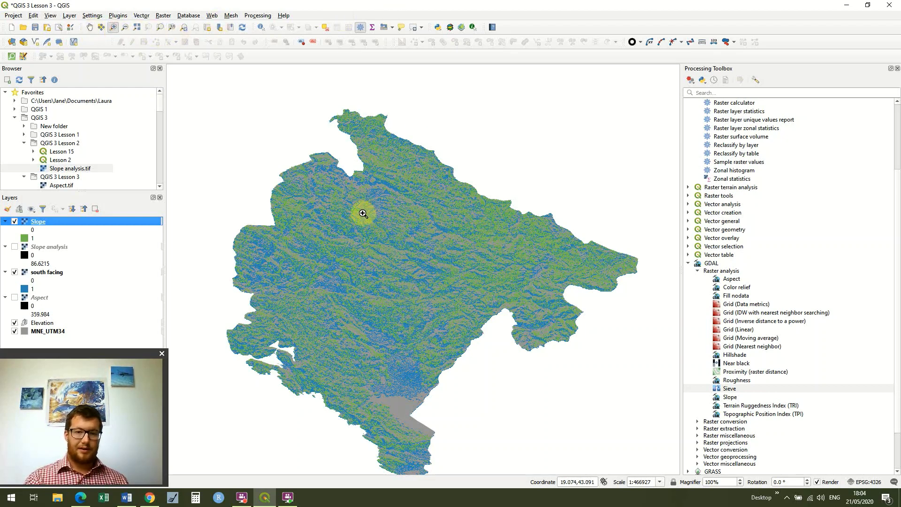
pyautogui.moveTo(363, 213); pyautogui.dragTo(441, 278)
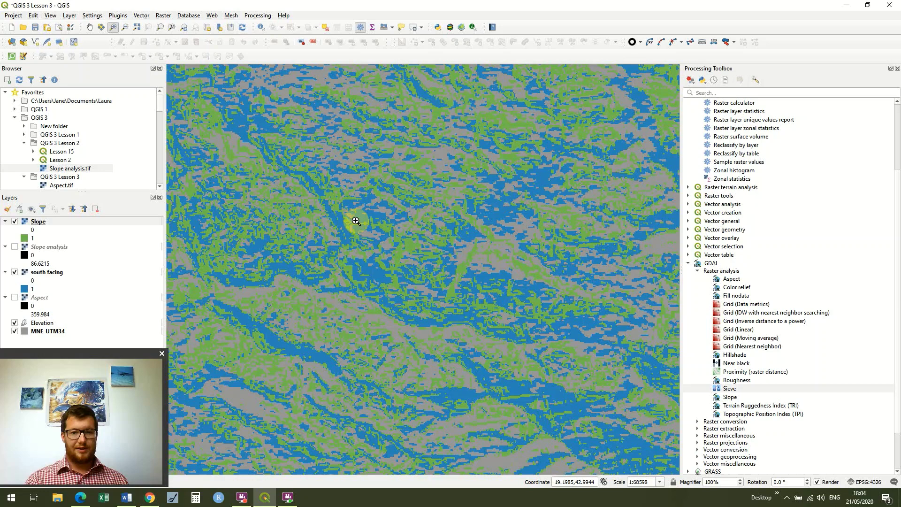
pyautogui.click(125, 27)
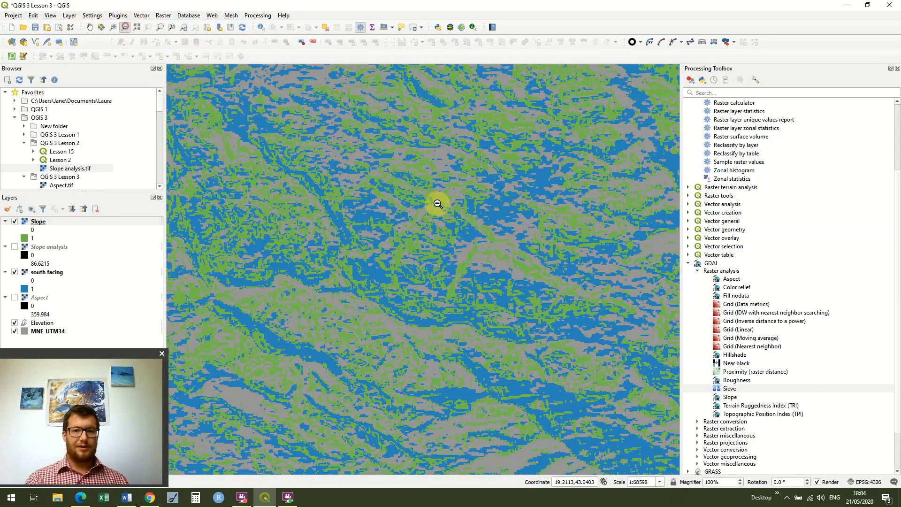
pyautogui.moveTo(299, 125); pyautogui.dragTo(488, 308)
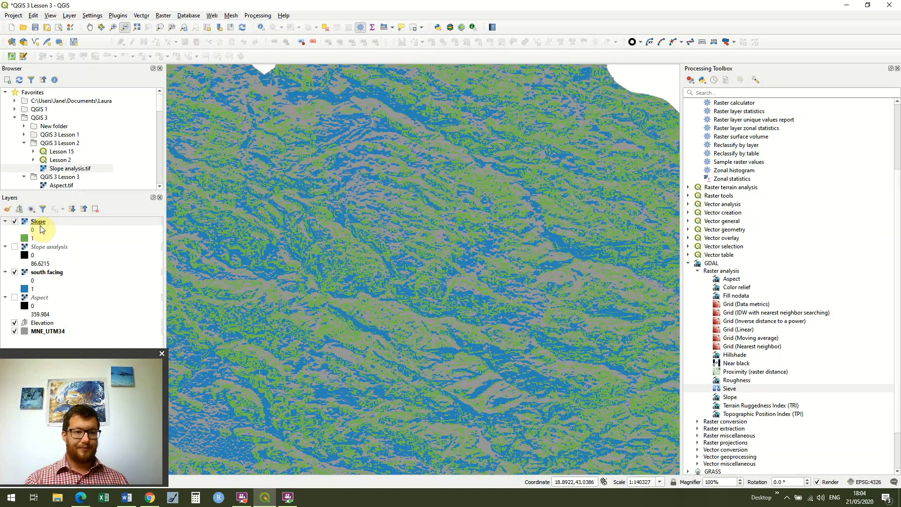
pyautogui.rightClick(40, 224)
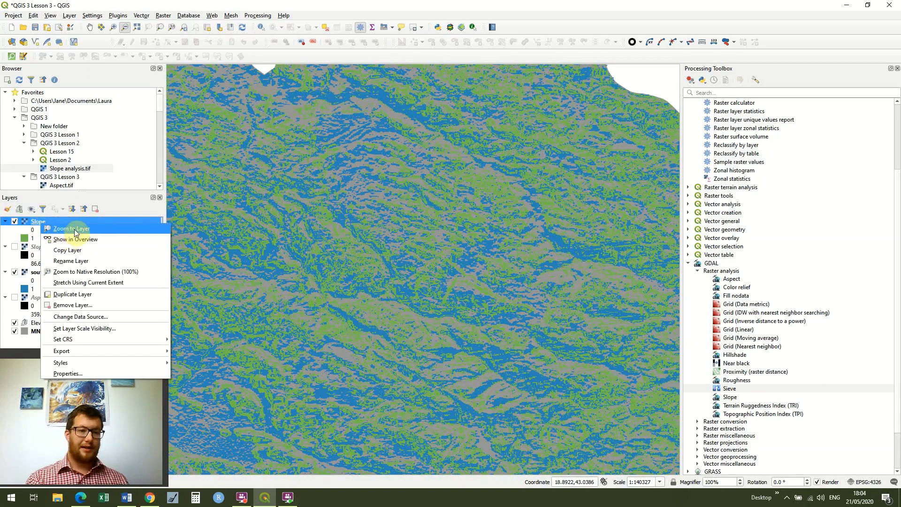
pyautogui.click(75, 229)
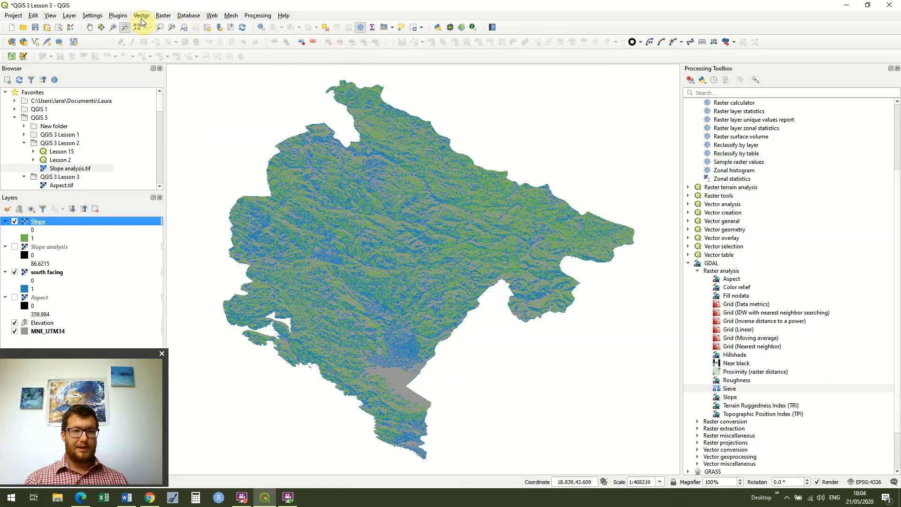
# In the Raster Calculator, build the expression "Slope@1" = 1 AND "south facing@1" = 1
pyautogui.click(161, 17)
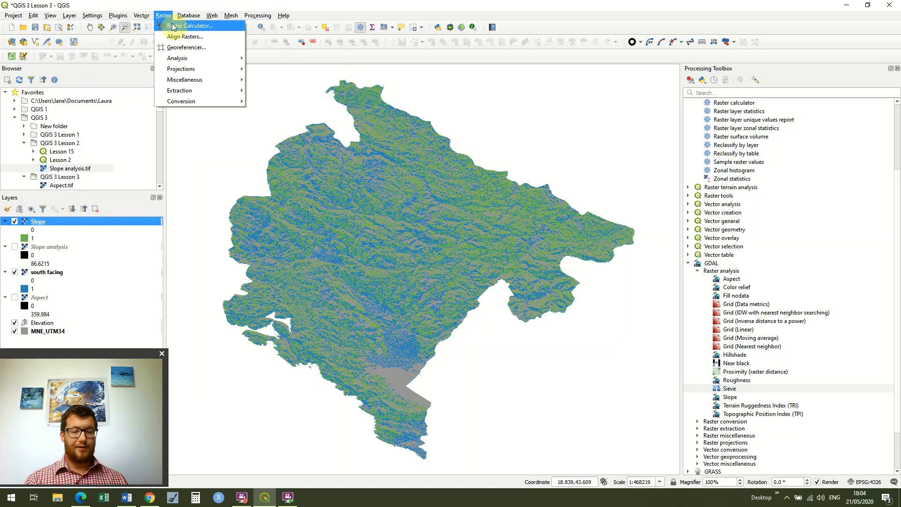
pyautogui.click(174, 26)
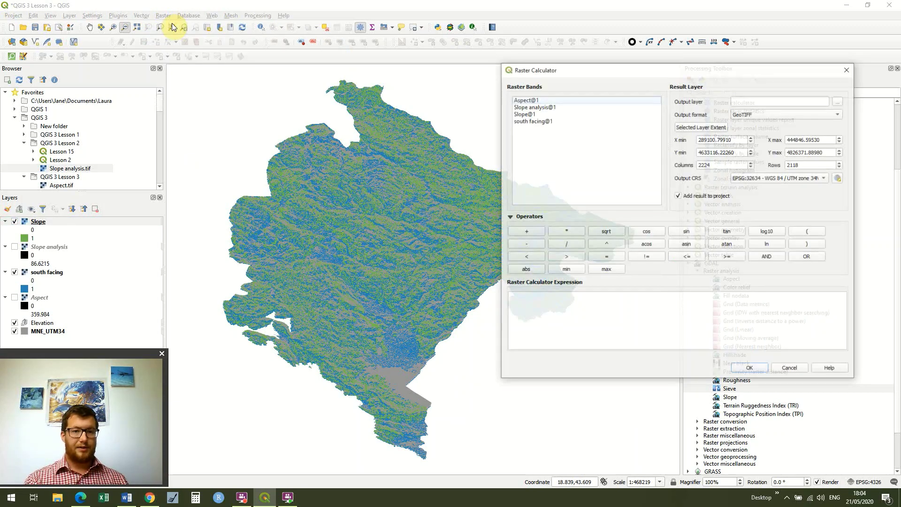
pyautogui.moveTo(568, 72); pyautogui.dragTo(621, 42)
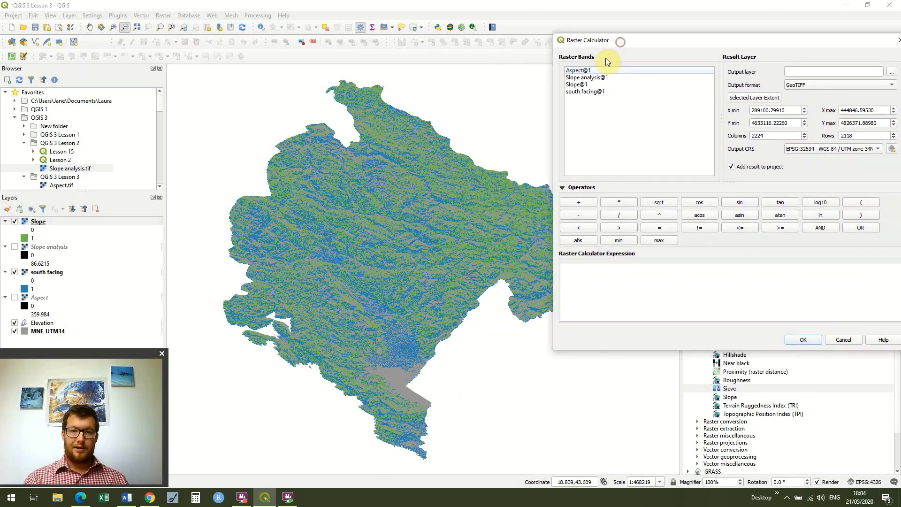
pyautogui.doubleClick(578, 84)
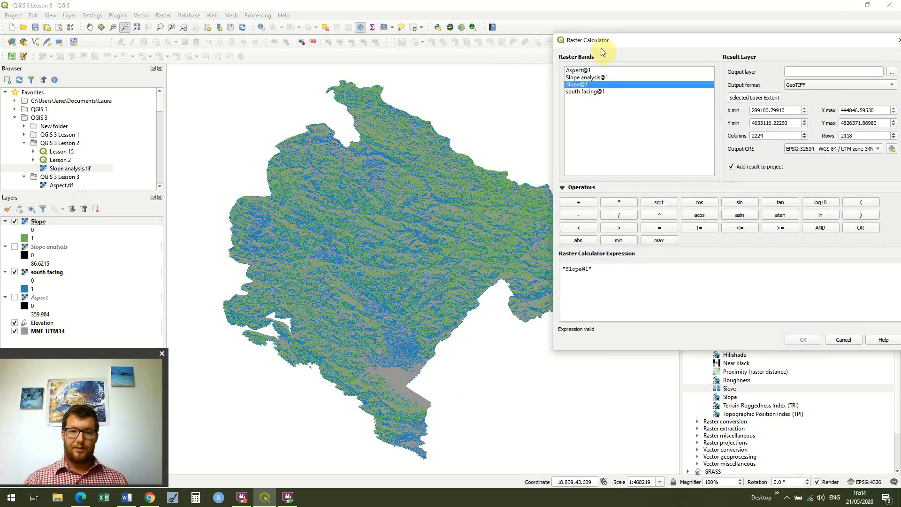
pyautogui.doubleClick(600, 92)
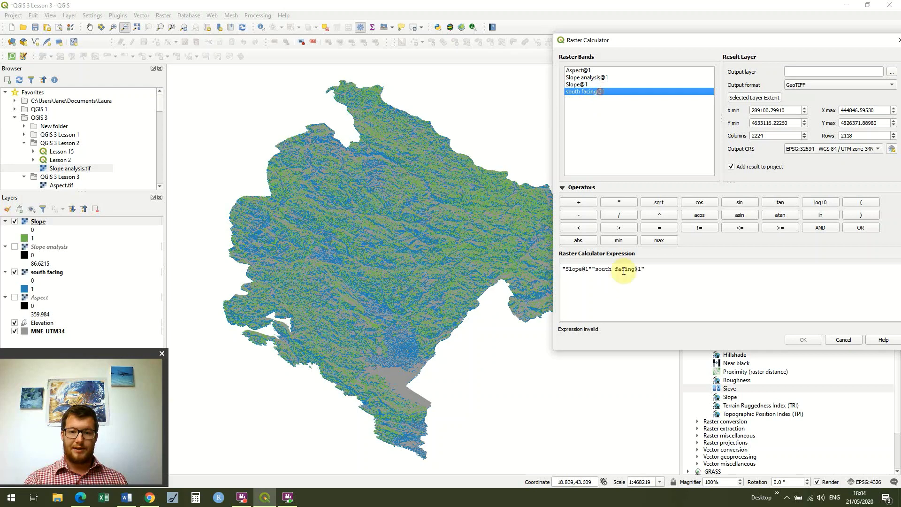
pyautogui.click(593, 270)
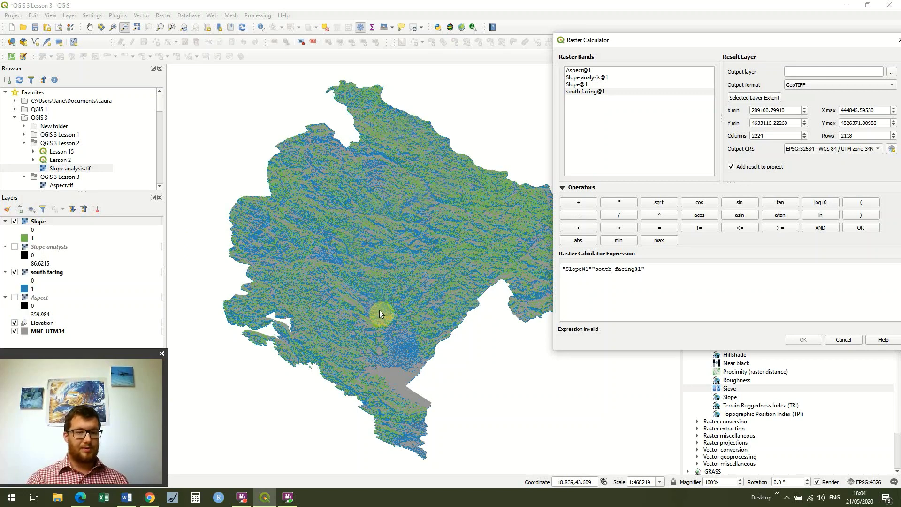
pyautogui.click(592, 269)
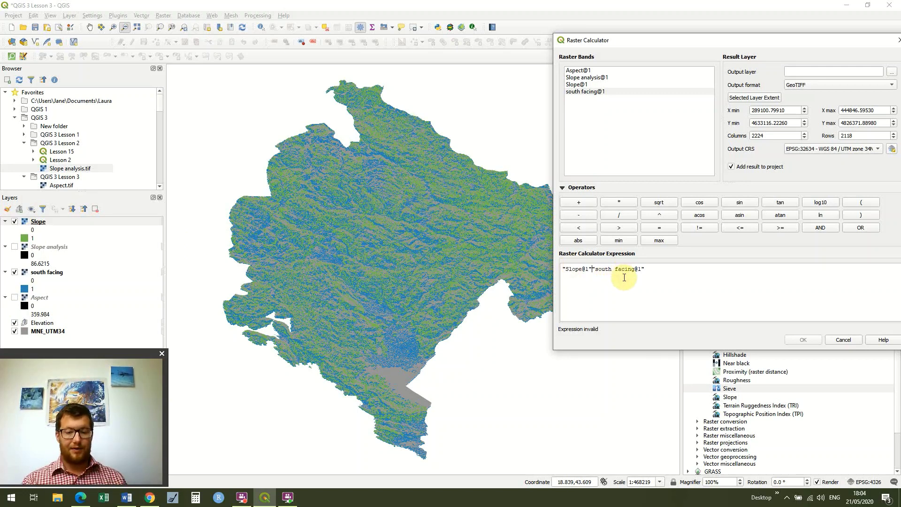
pyautogui.write('=')
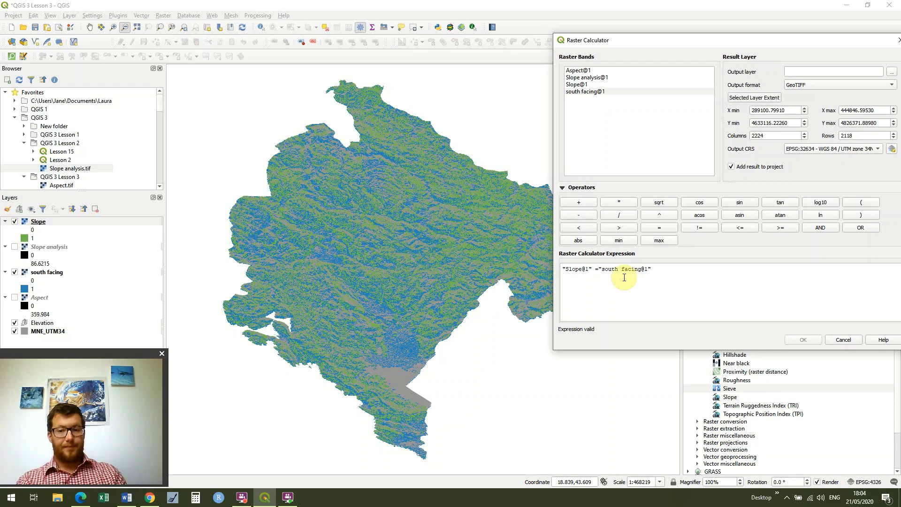
pyautogui.write(' 1')
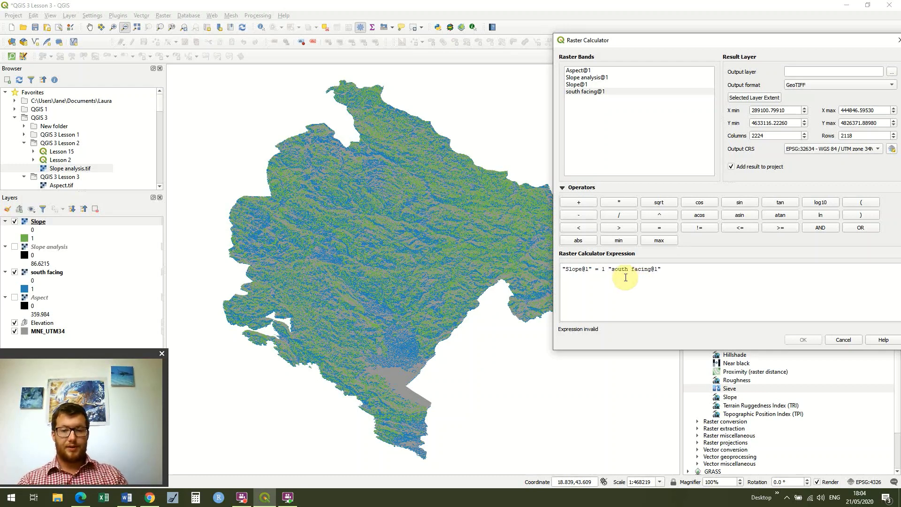
pyautogui.click(826, 227)
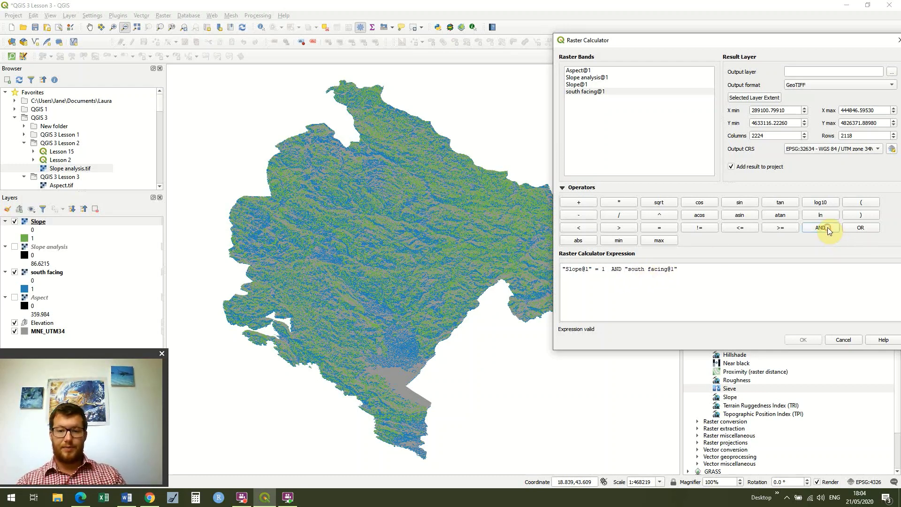
pyautogui.click(686, 271)
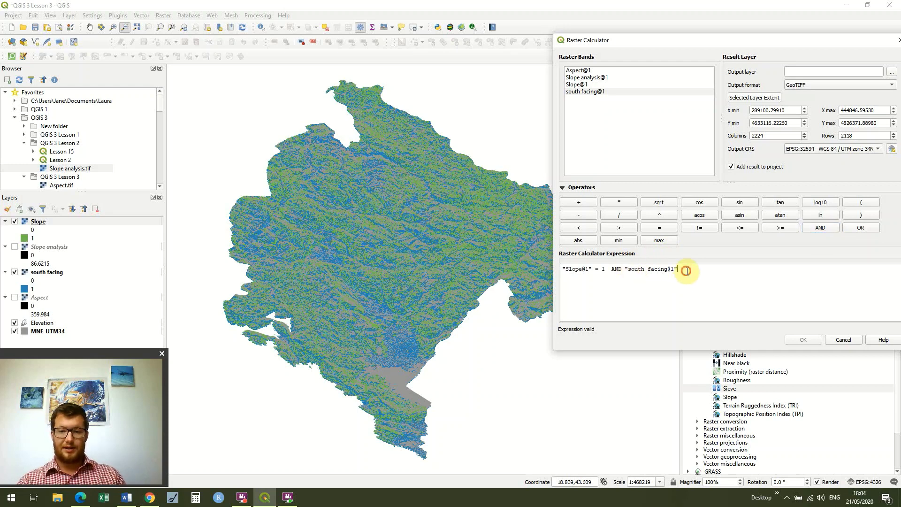
pyautogui.write('=')
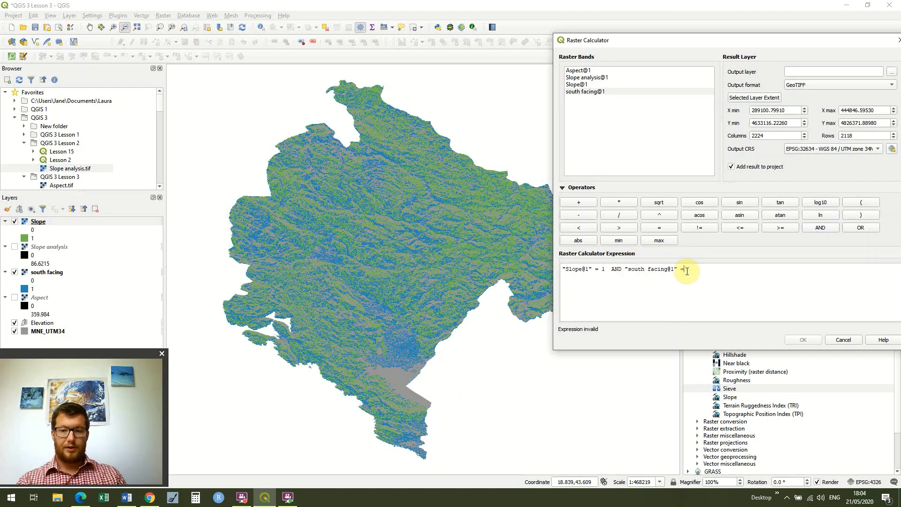
pyautogui.write('1')
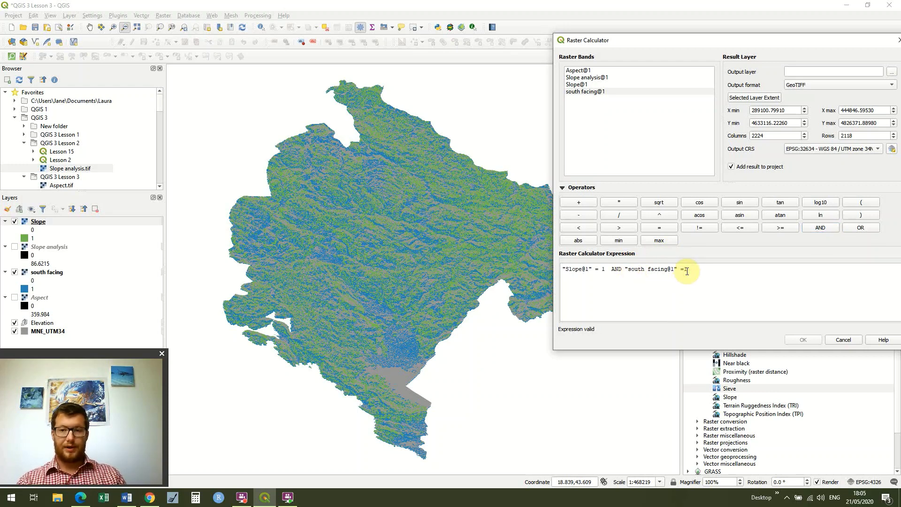
# Save the result over the existing Assumptions met.tif and run the calculation
pyautogui.click(891, 74)
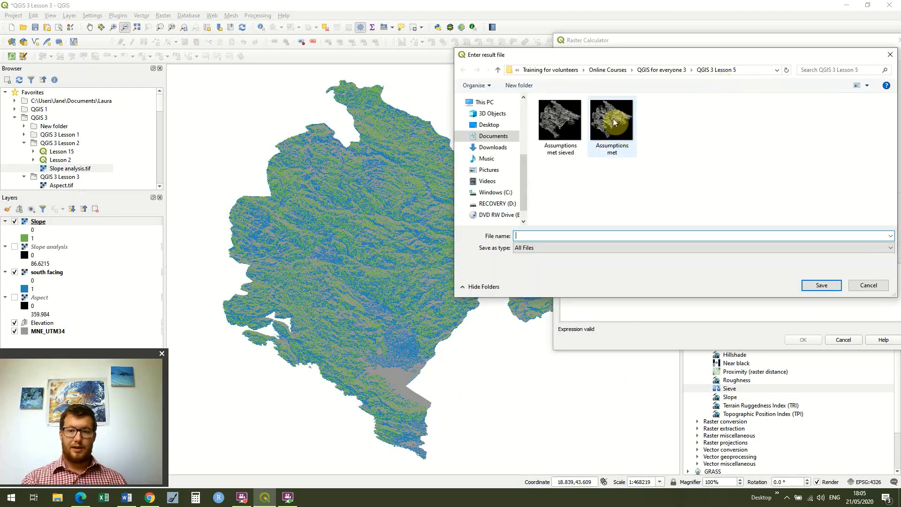
pyautogui.doubleClick(613, 118)
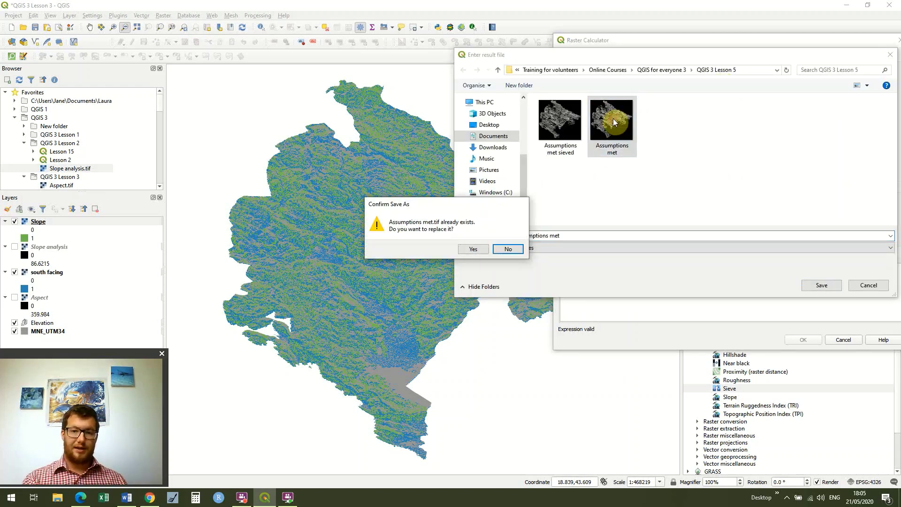
pyautogui.click(474, 250)
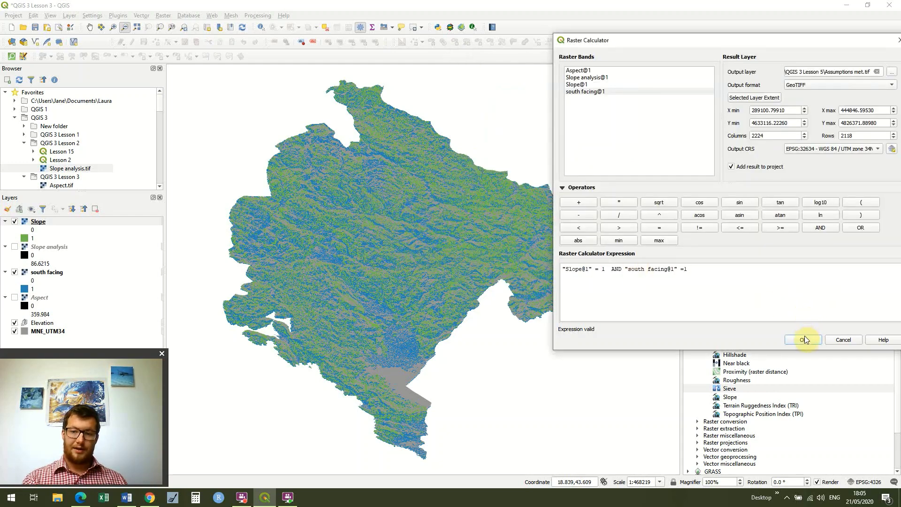
pyautogui.click(803, 339)
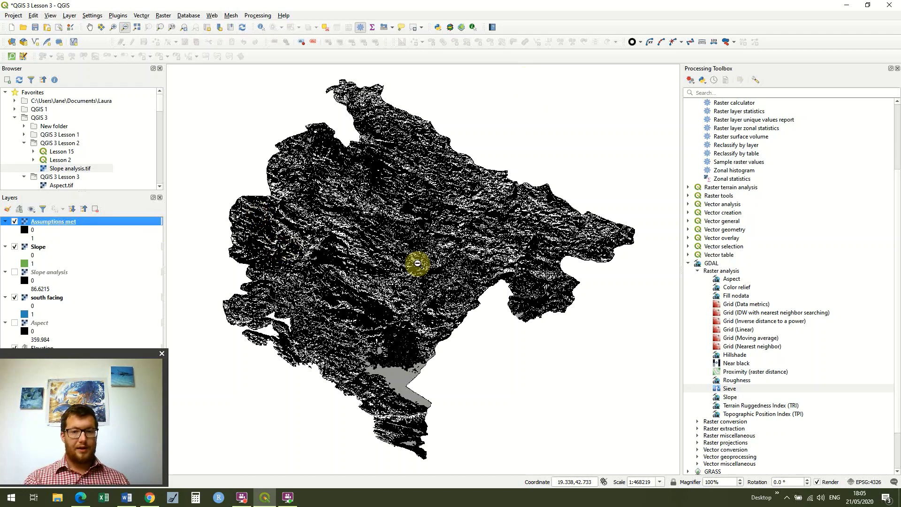
# Zoom into the Assumptions met layer, zoom back out, then fit the full raster extent
pyautogui.click(113, 27)
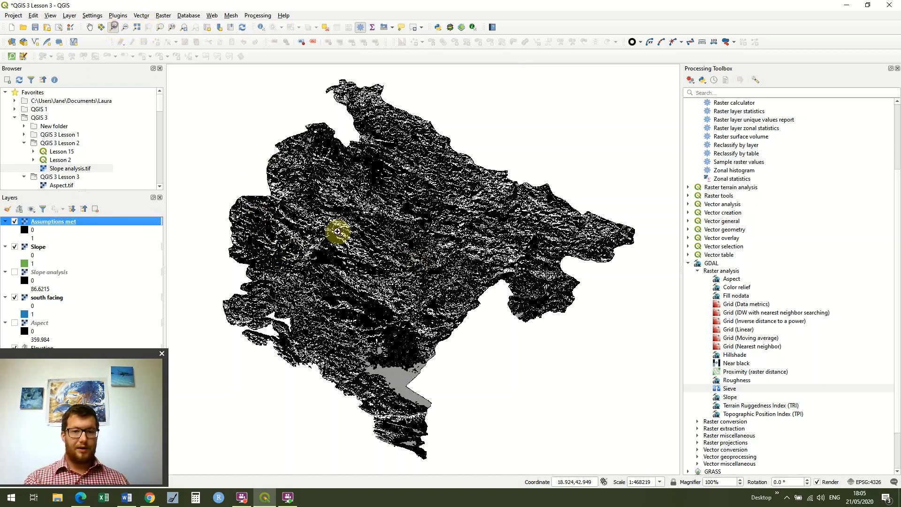
pyautogui.moveTo(268, 155); pyautogui.dragTo(472, 368)
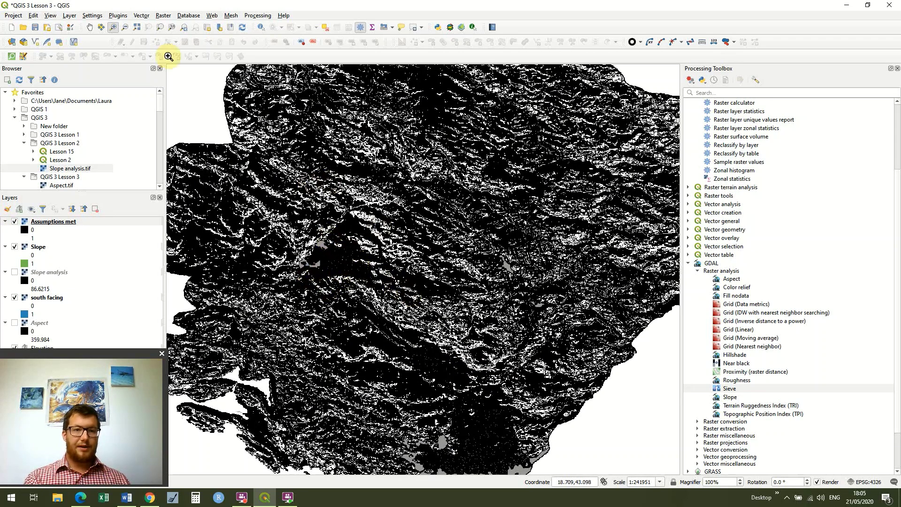
pyautogui.click(125, 27)
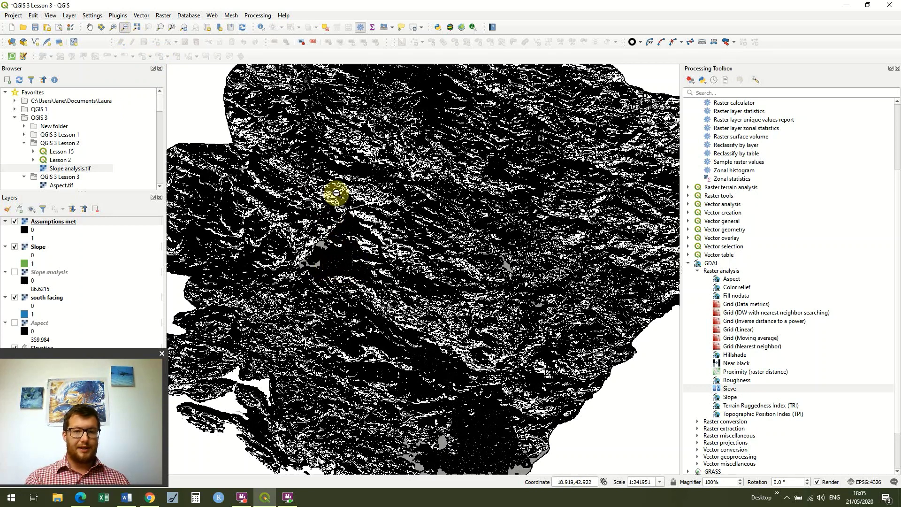
pyautogui.moveTo(313, 134); pyautogui.dragTo(464, 288)
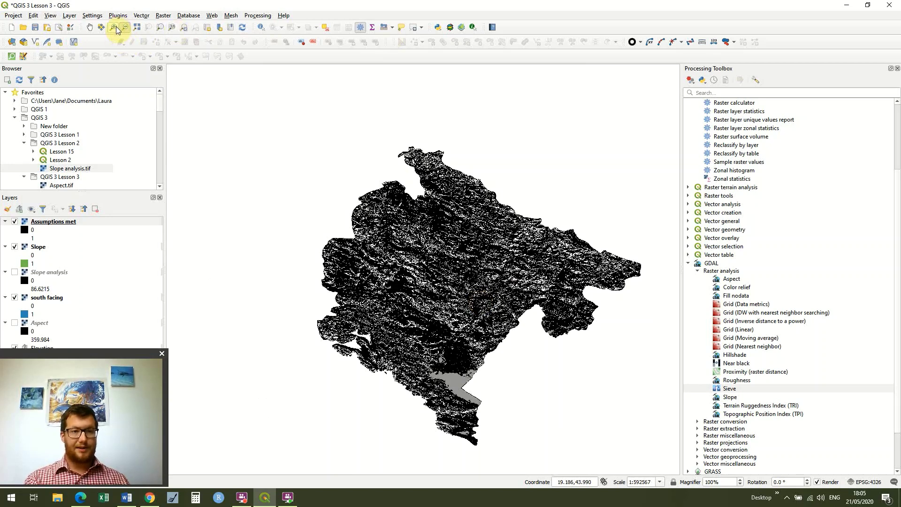
pyautogui.click(137, 26)
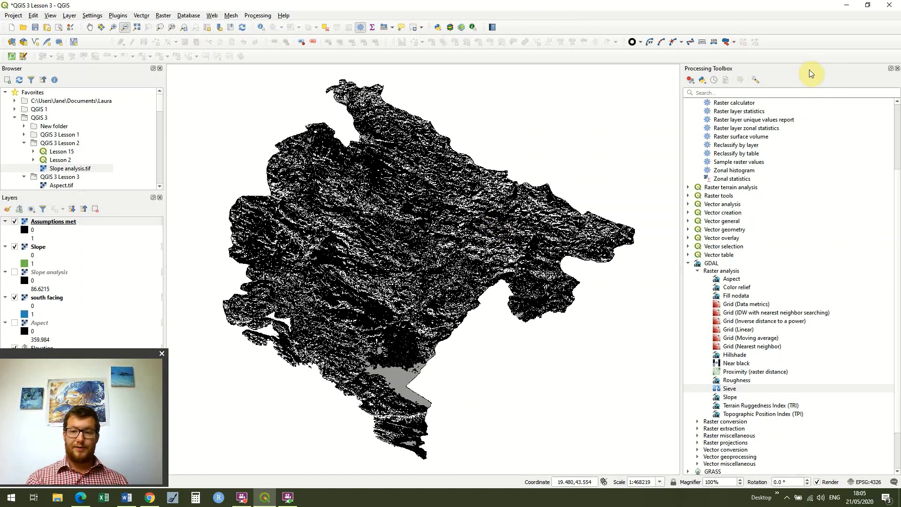
# Open the GDAL Sieve tool on Assumptions met with threshold 8 and 8-connectedness ticked
pyautogui.click(257, 15)
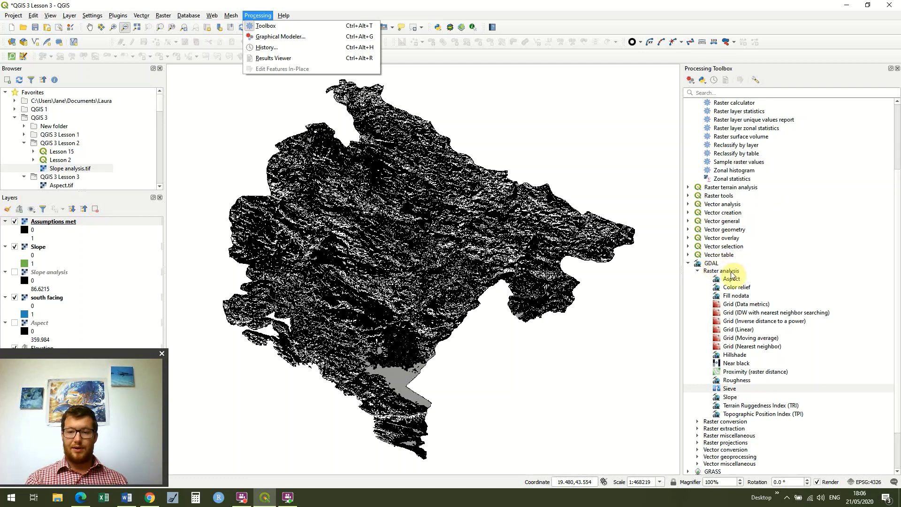
pyautogui.click(755, 389)
pyautogui.doubleClick(754, 388)
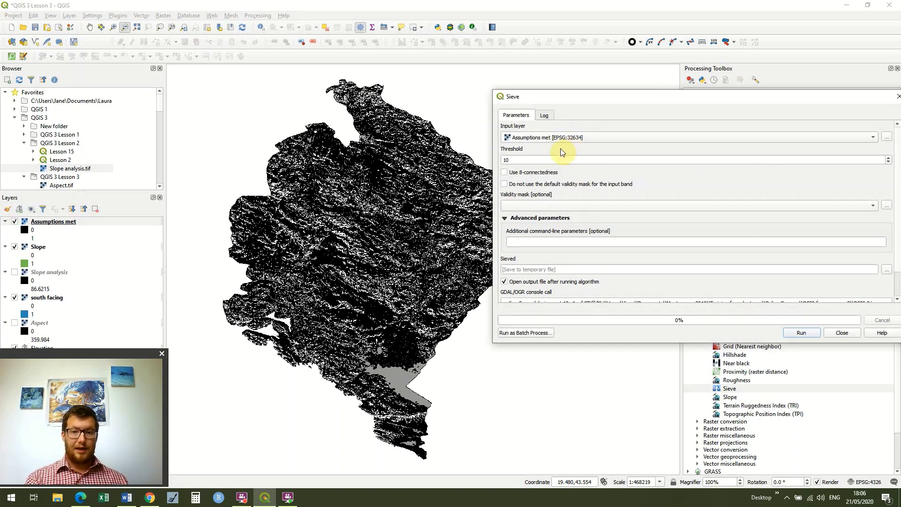
pyautogui.doubleClick(546, 160)
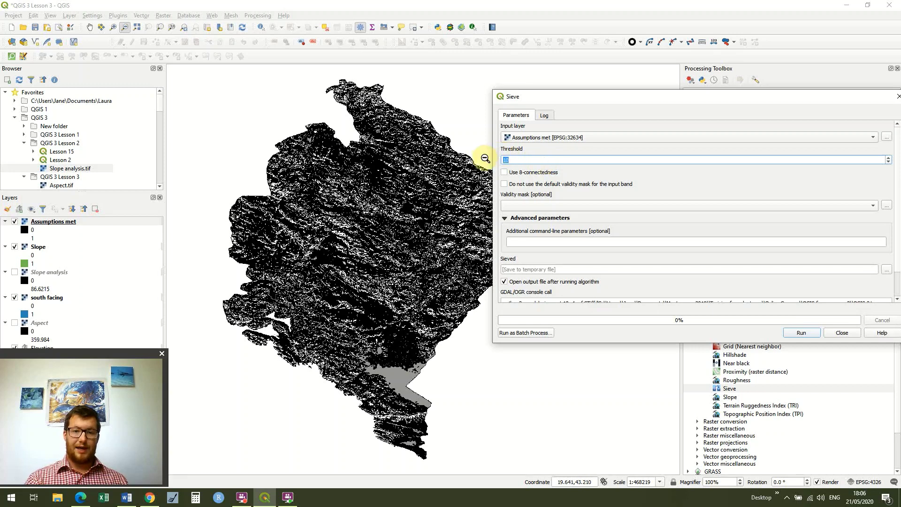
pyautogui.write('8')
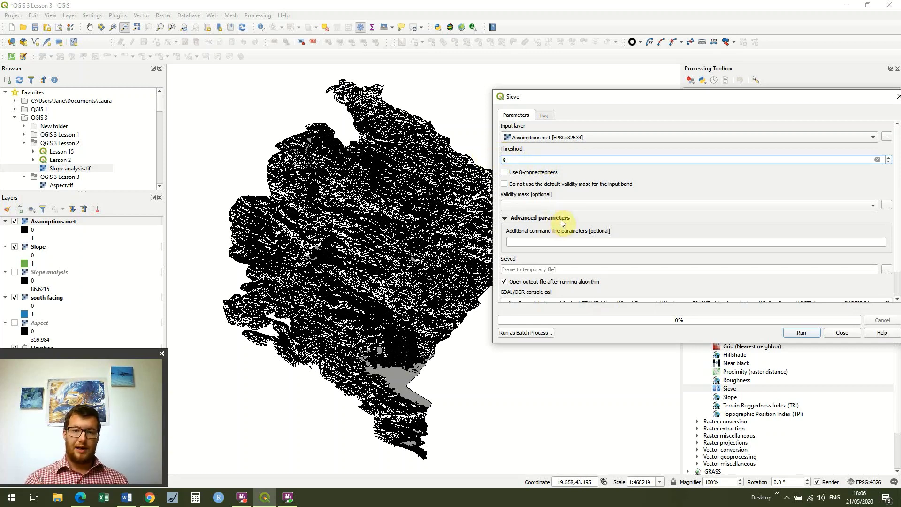
pyautogui.click(504, 173)
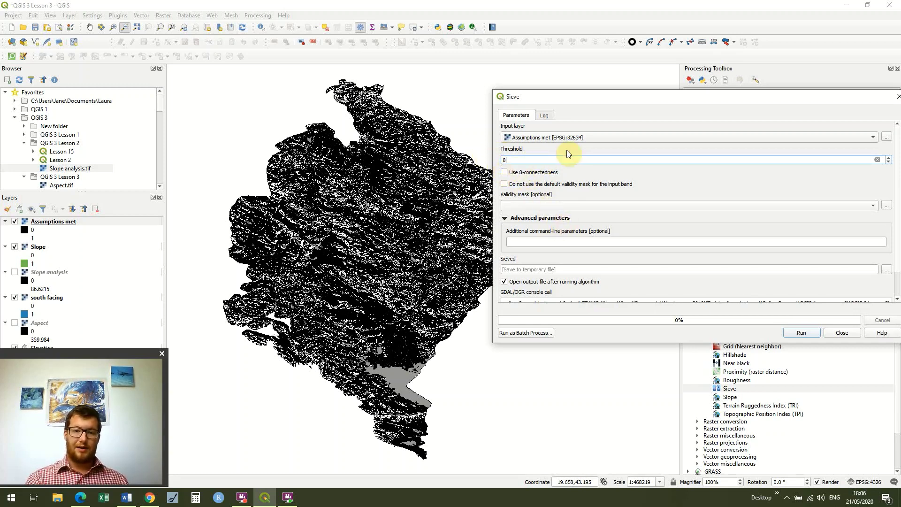
pyautogui.moveTo(632, 101); pyautogui.dragTo(618, 56)
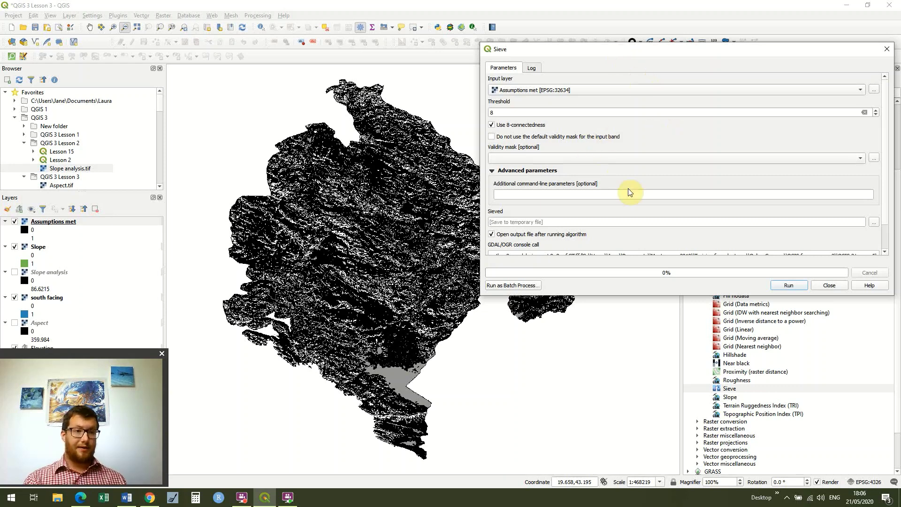
pyautogui.moveTo(886, 153); pyautogui.dragTo(885, 180)
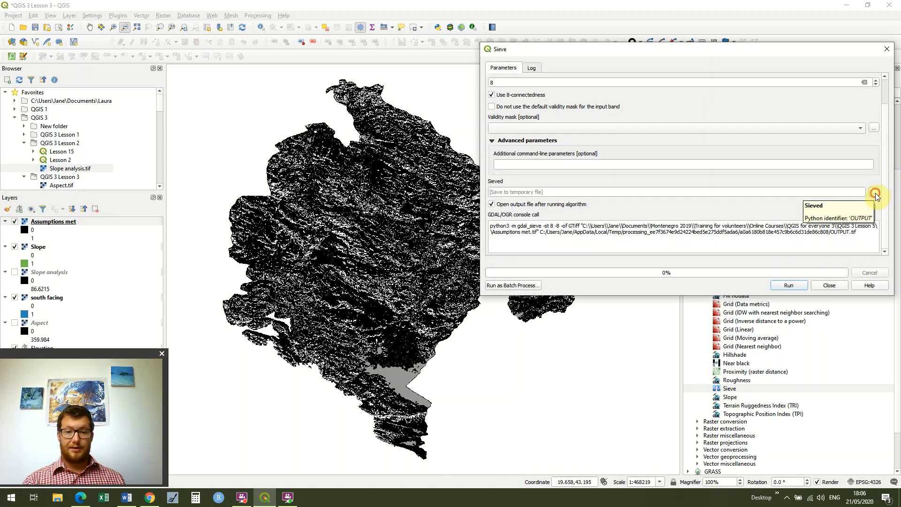
# Save the sieve output to file, replacing Assumptions met sieved.tif in the QGIS 3 Lesson 5 folder
pyautogui.click(875, 193)
pyautogui.click(865, 201)
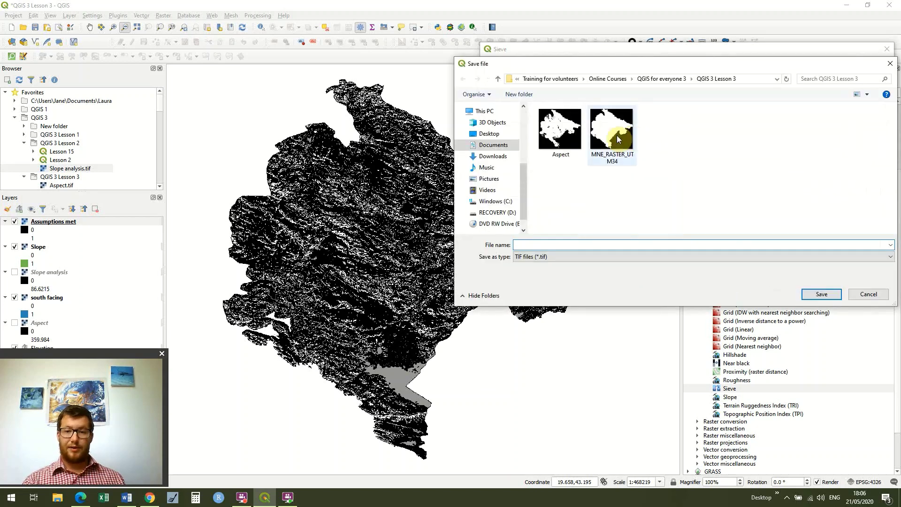
pyautogui.click(674, 80)
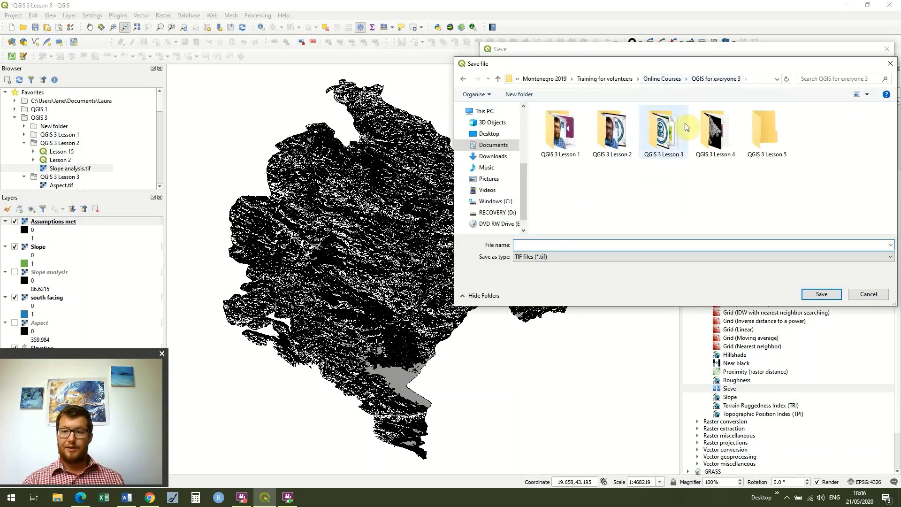
pyautogui.click(753, 130)
pyautogui.doubleClick(754, 130)
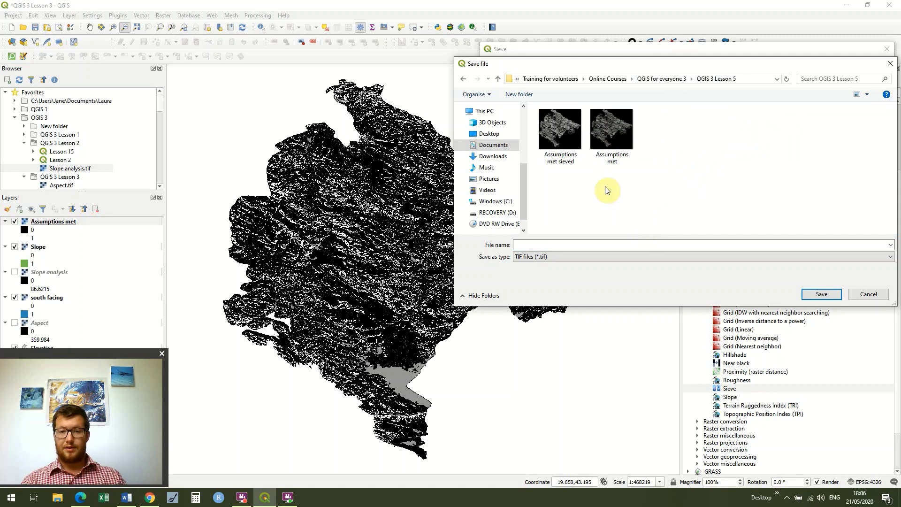
pyautogui.doubleClick(568, 134)
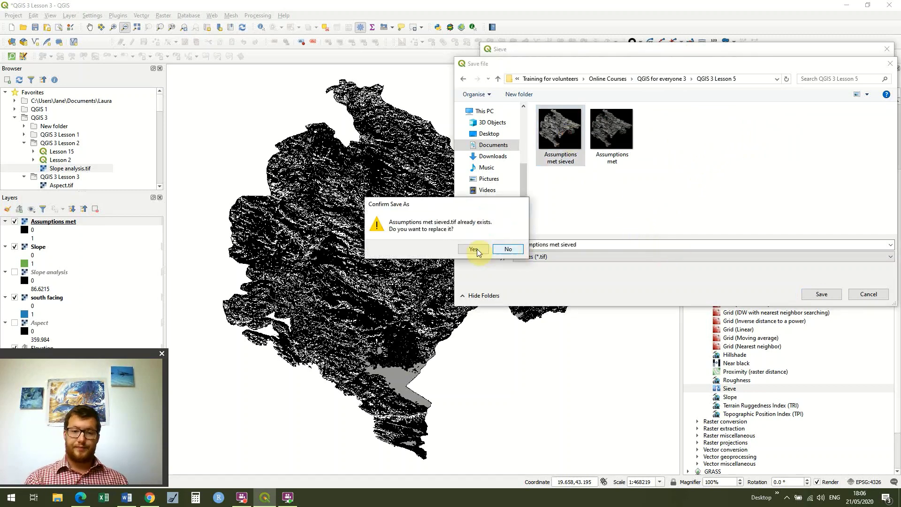
pyautogui.click(473, 249)
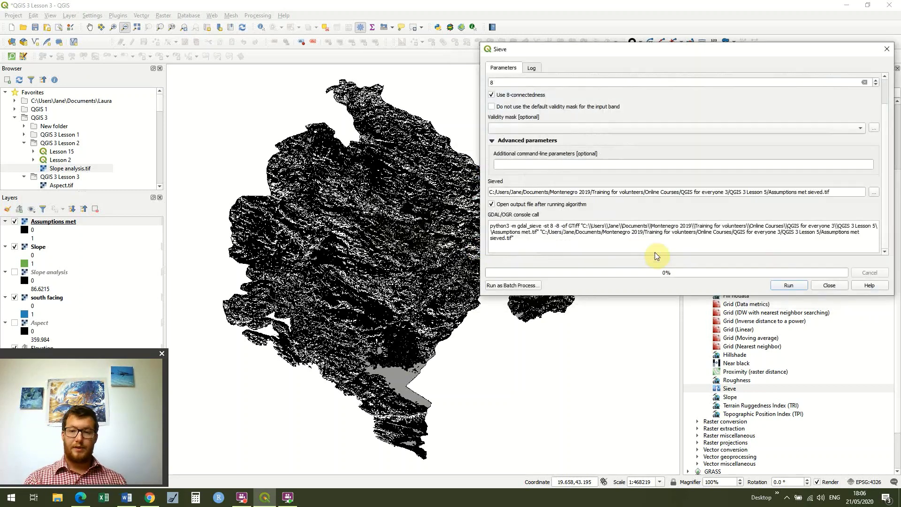
# Run the Sieve and close its dialog once Assumptions met sieved is added
pyautogui.click(790, 285)
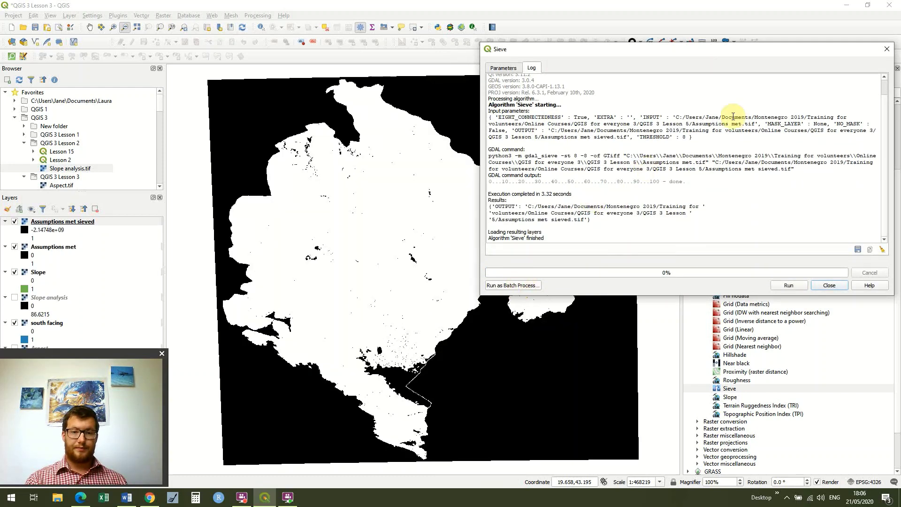
pyautogui.click(887, 52)
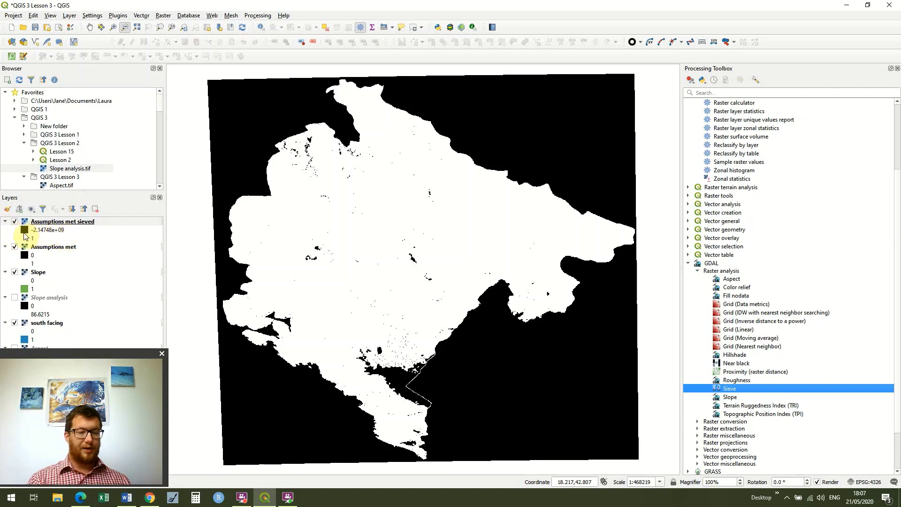
pyautogui.rightClick(79, 224)
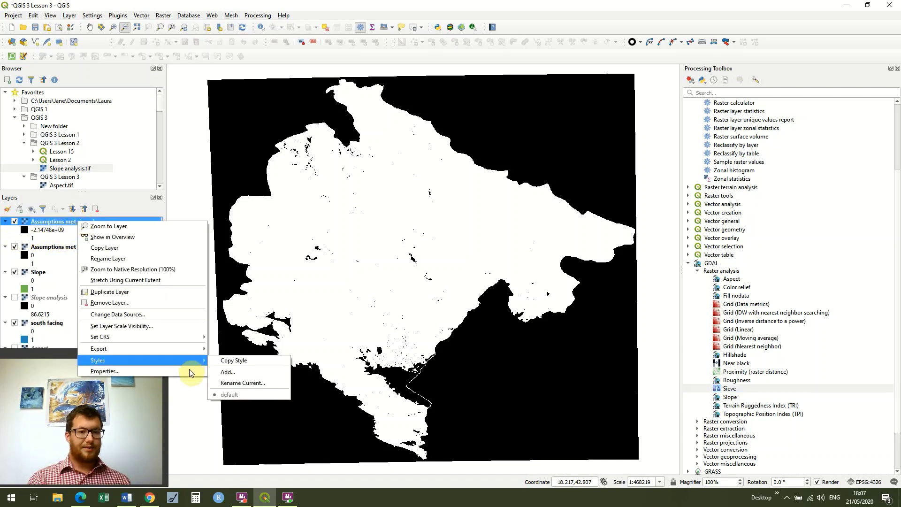
pyautogui.click(190, 371)
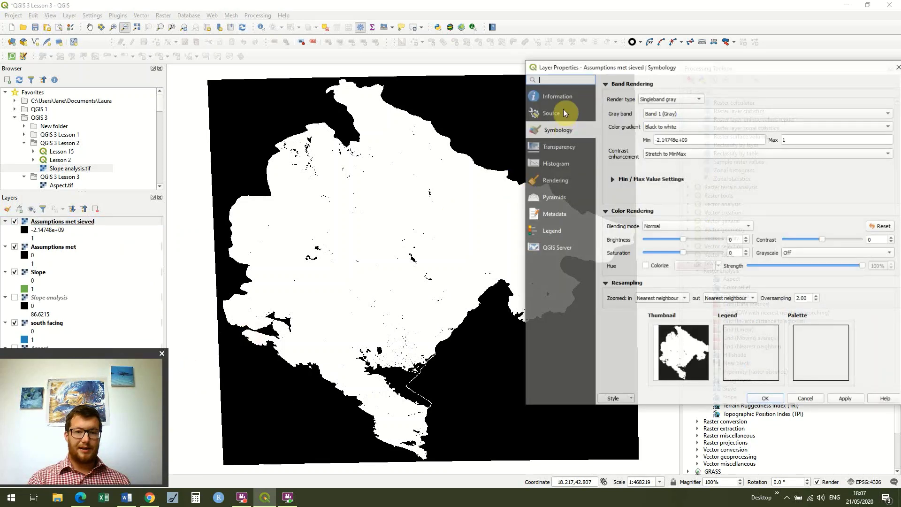
pyautogui.click(560, 100)
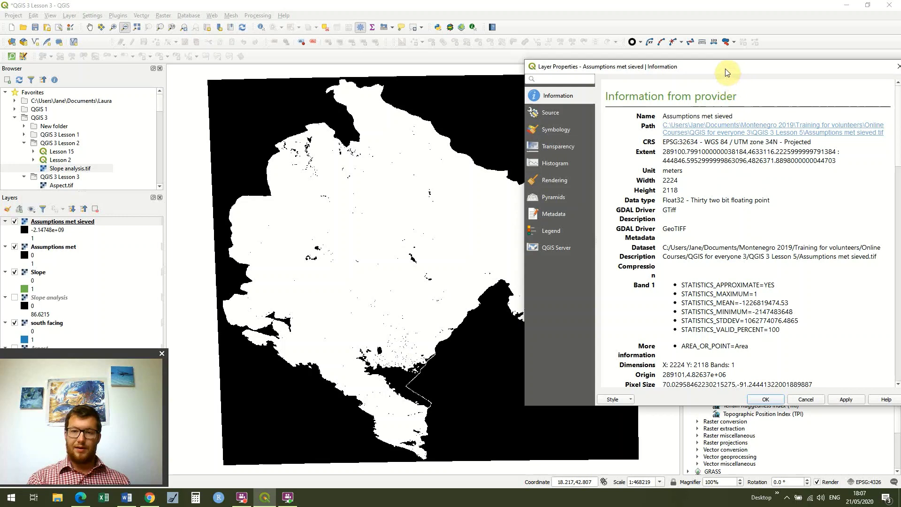
pyautogui.moveTo(725, 68); pyautogui.dragTo(618, 55)
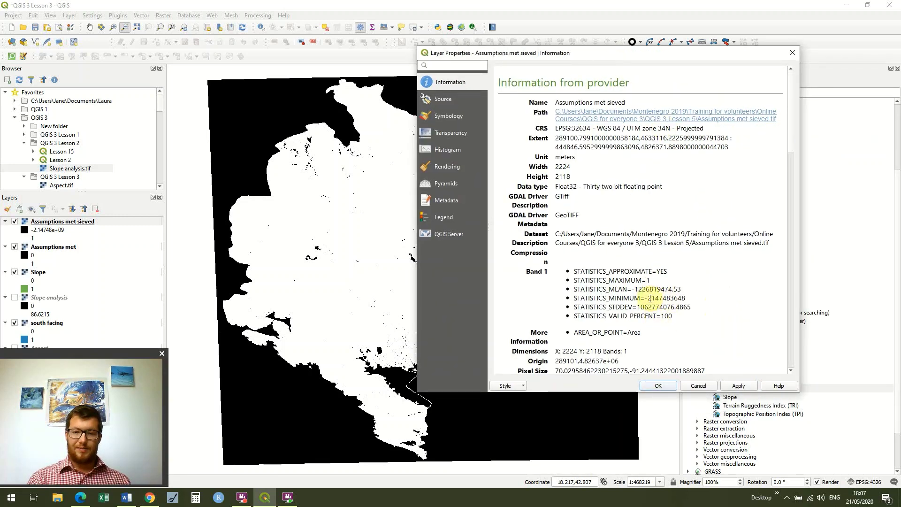
pyautogui.moveTo(647, 298); pyautogui.dragTo(690, 299)
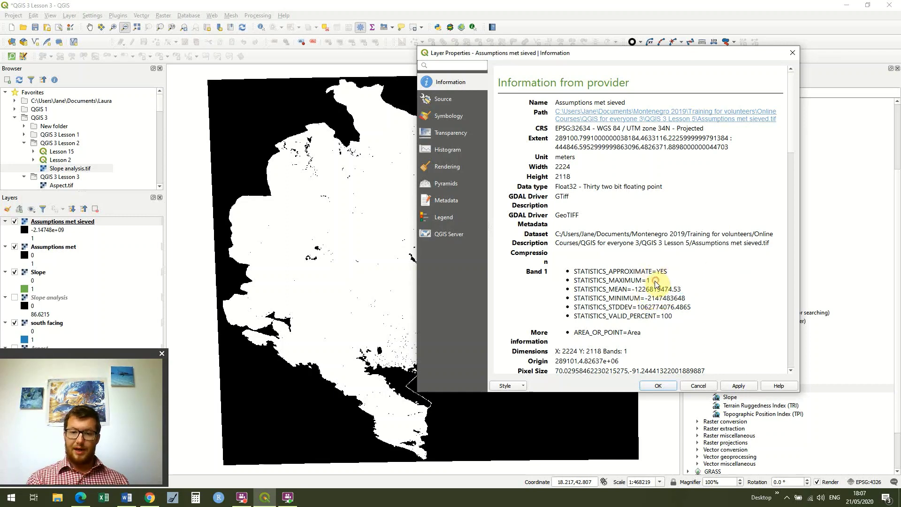
pyautogui.click(656, 283)
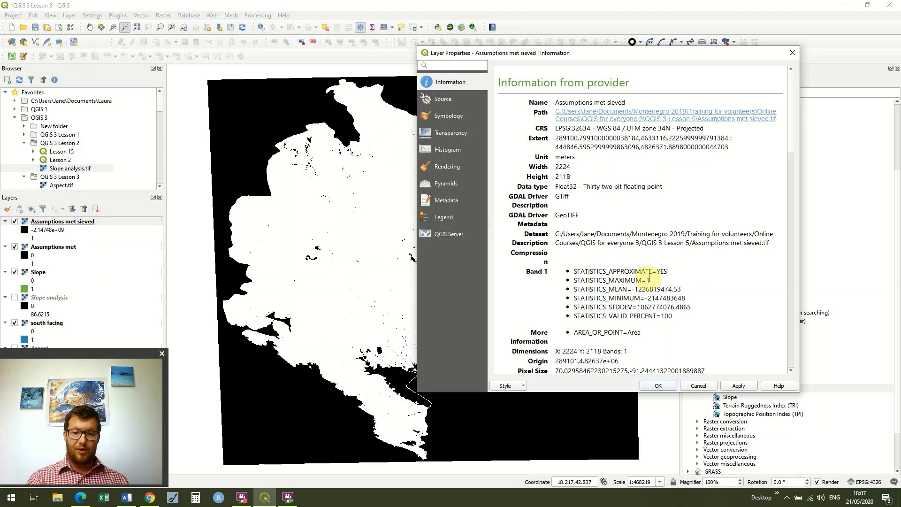
pyautogui.doubleClick(648, 281)
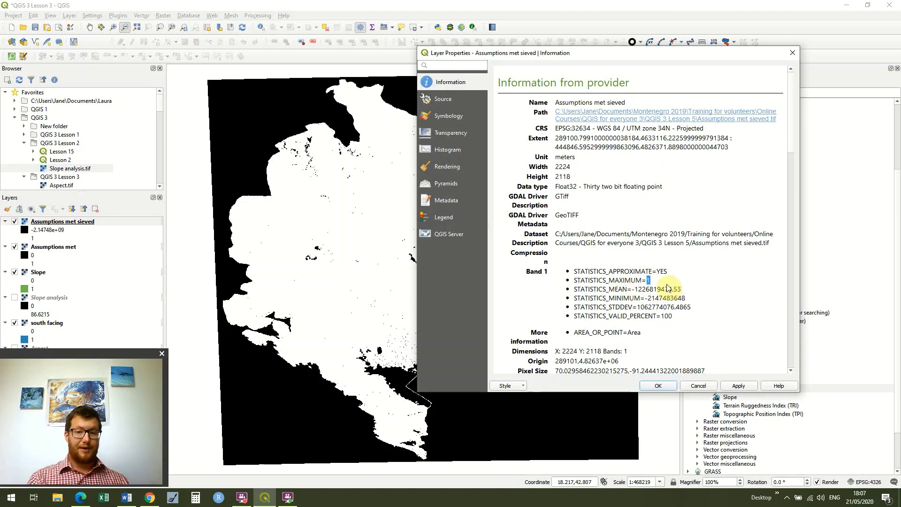
pyautogui.click(739, 385)
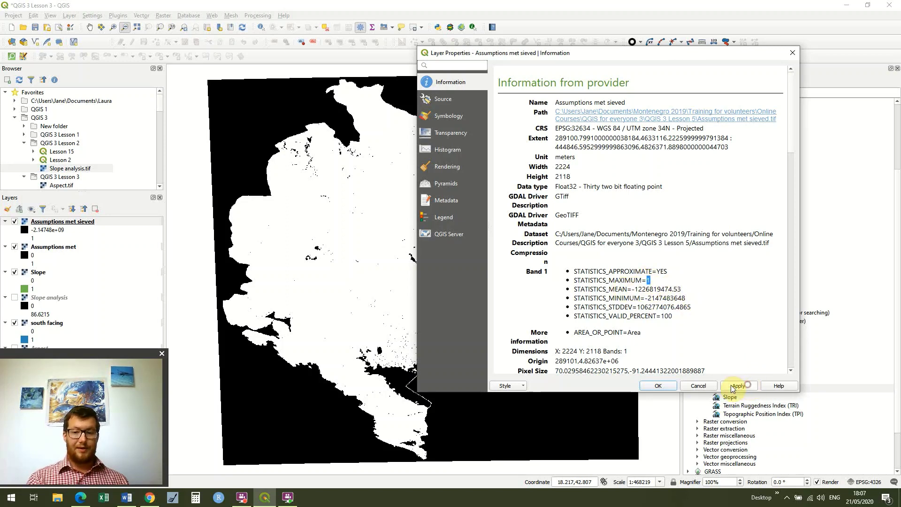
pyautogui.click(663, 387)
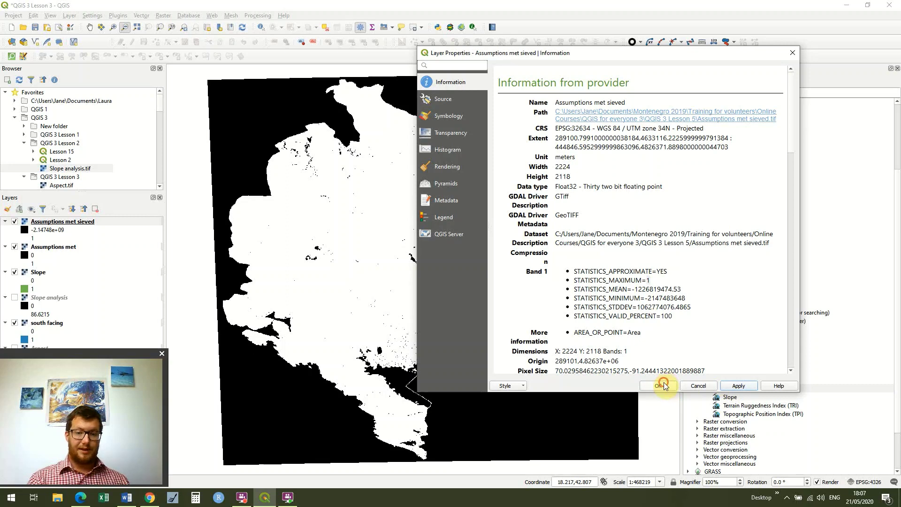
# In the Raster Calculator, enter the expression ("Assumptions met sieved@1" <= 0) = 0
pyautogui.click(163, 16)
pyautogui.click(188, 21)
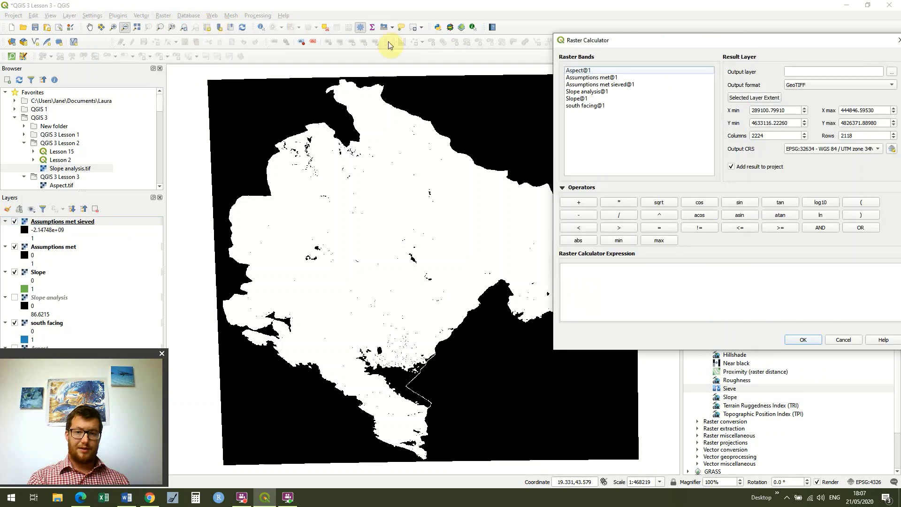
pyautogui.moveTo(614, 39); pyautogui.dragTo(540, 49)
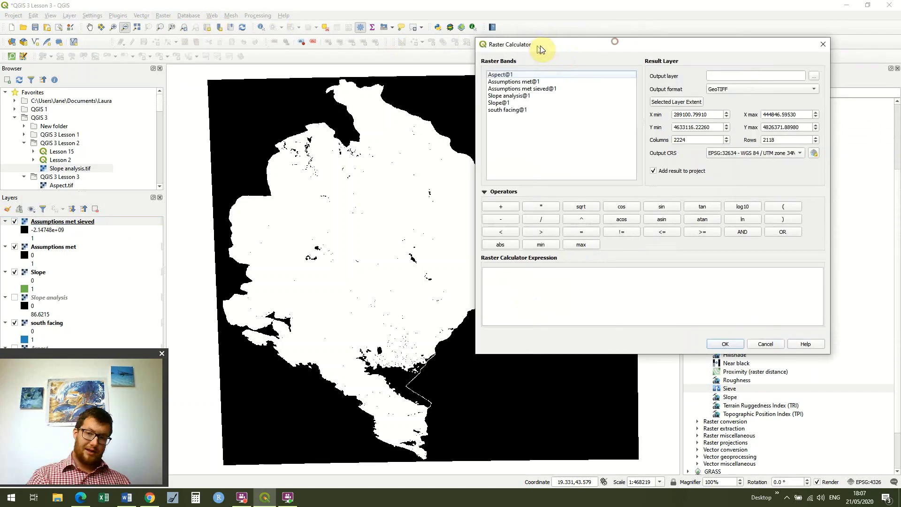
pyautogui.moveTo(428, 72); pyautogui.dragTo(434, 63)
pyautogui.click(488, 305)
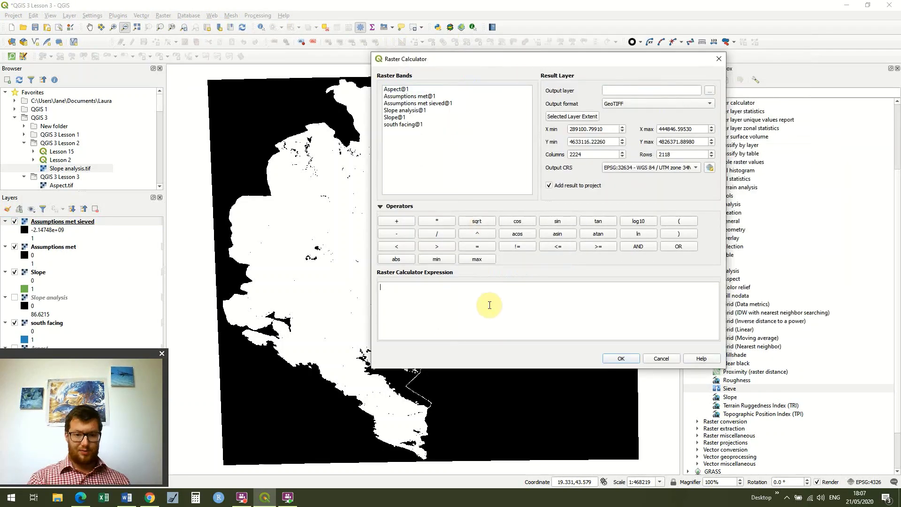
pyautogui.write('(all_conditions_sieve@1 <= 0) = 0')
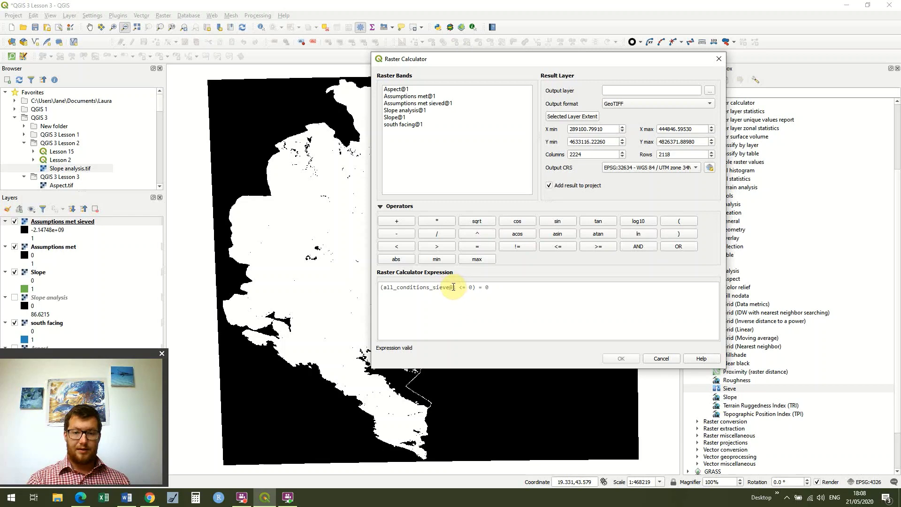
pyautogui.hotkey('shift', 'Home')
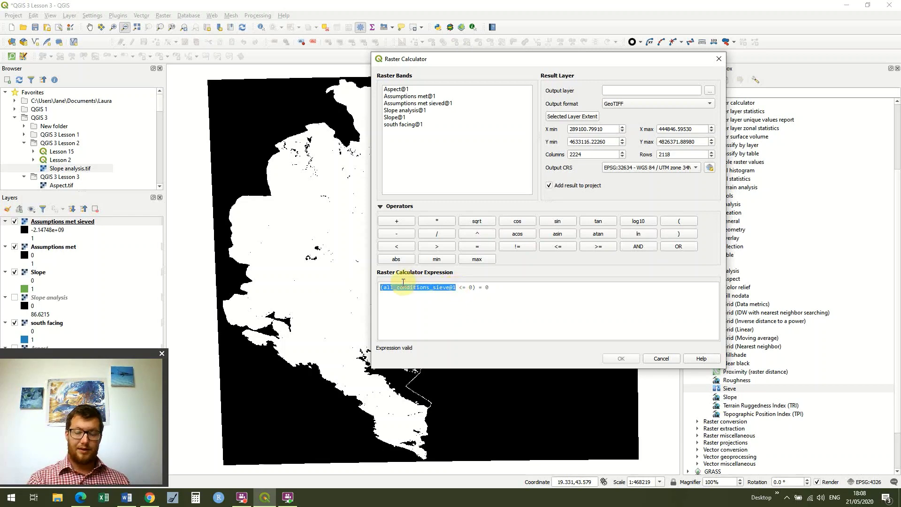
pyautogui.press('BackSpace')
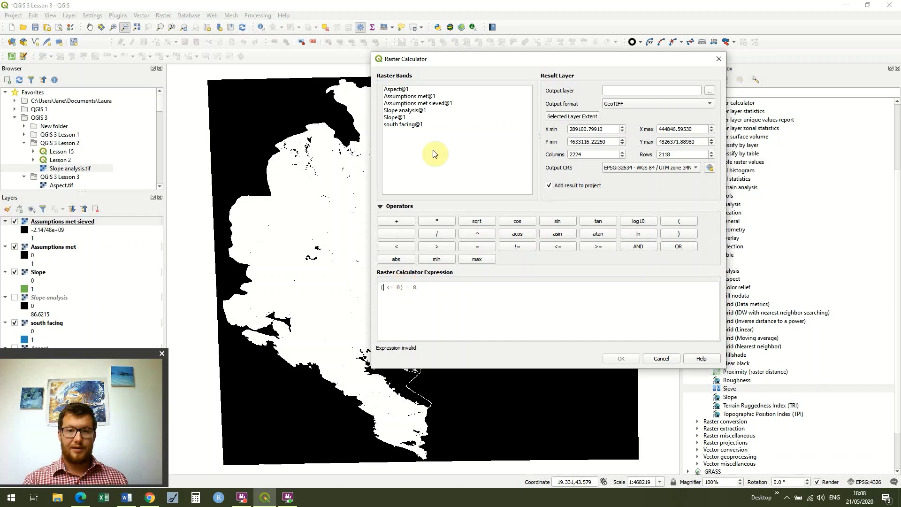
pyautogui.doubleClick(443, 103)
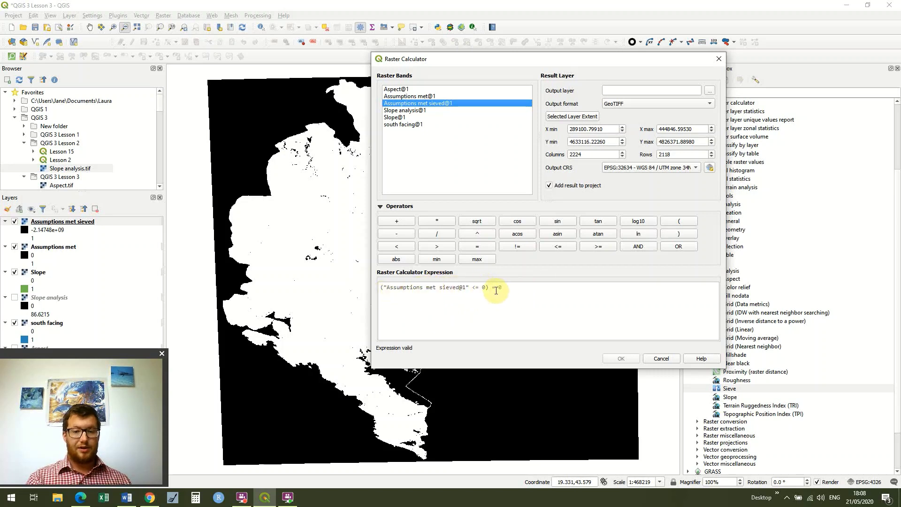
# Name the output raster Simplified model and run the calculation
pyautogui.click(710, 92)
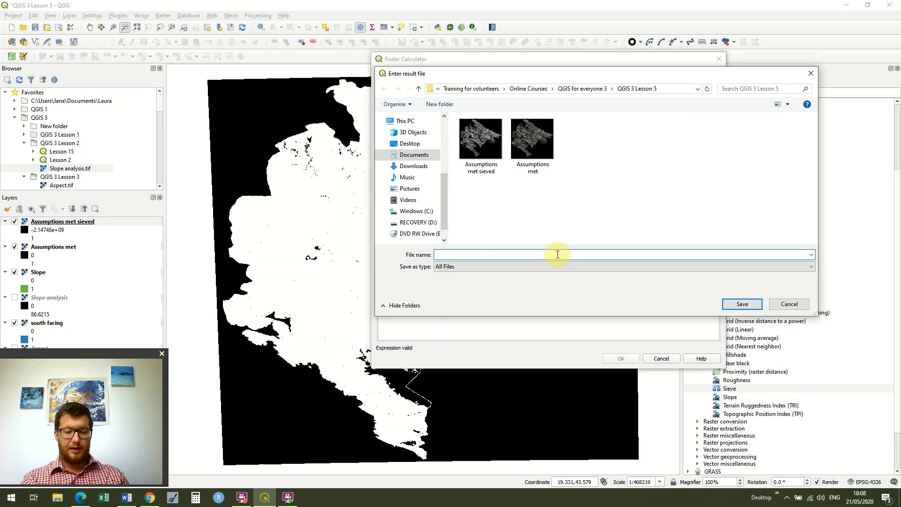
pyautogui.write('Simplified ')
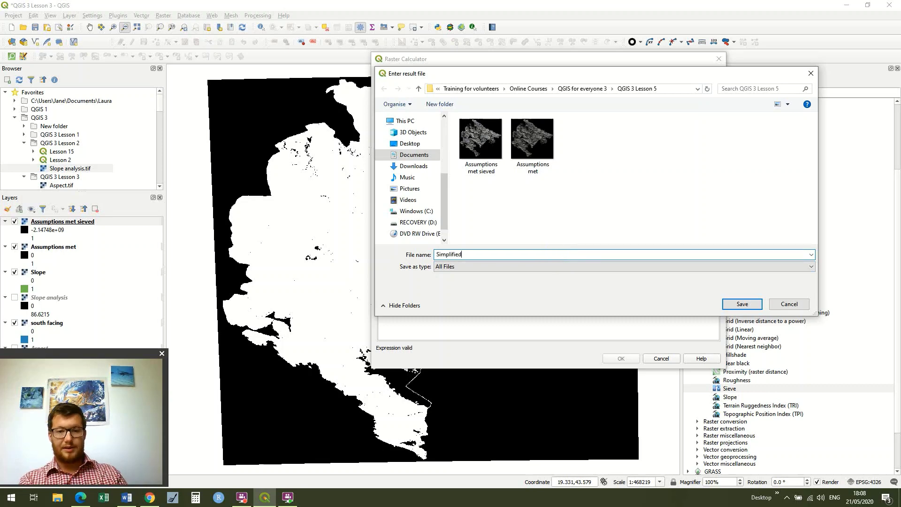
pyautogui.write('model')
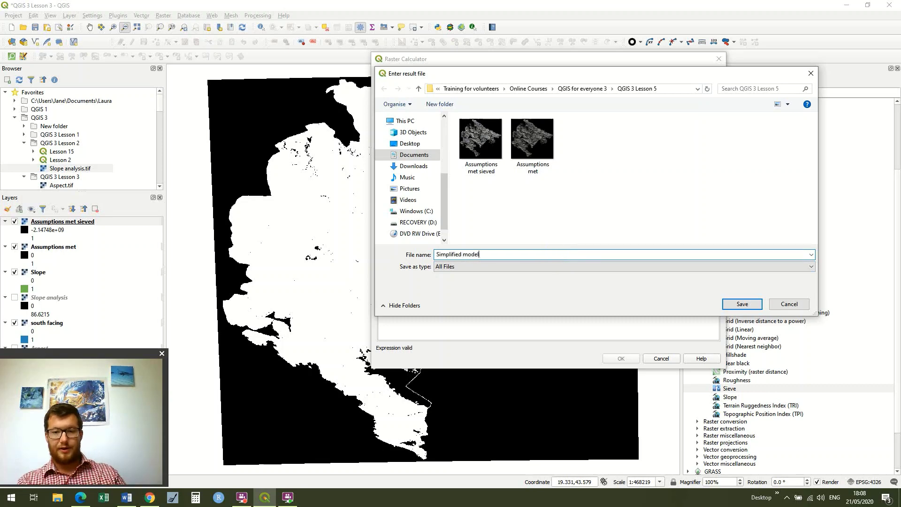
pyautogui.click(751, 305)
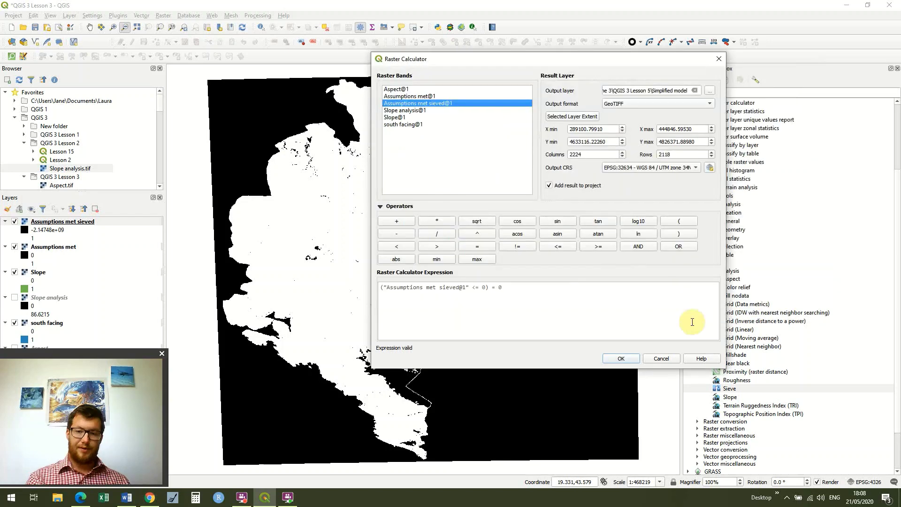
pyautogui.click(622, 359)
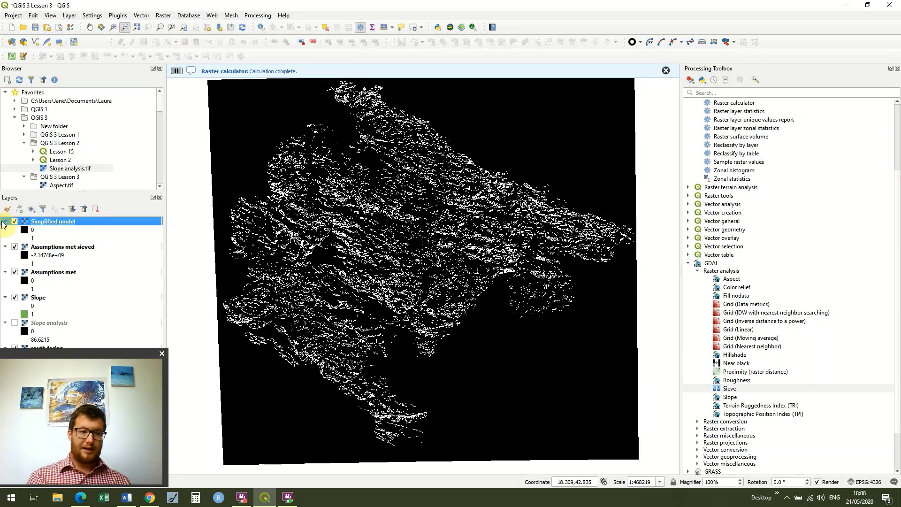
# Remove the Assumptions met sieved layer from the project
pyautogui.click(56, 248)
pyautogui.rightClick(55, 247)
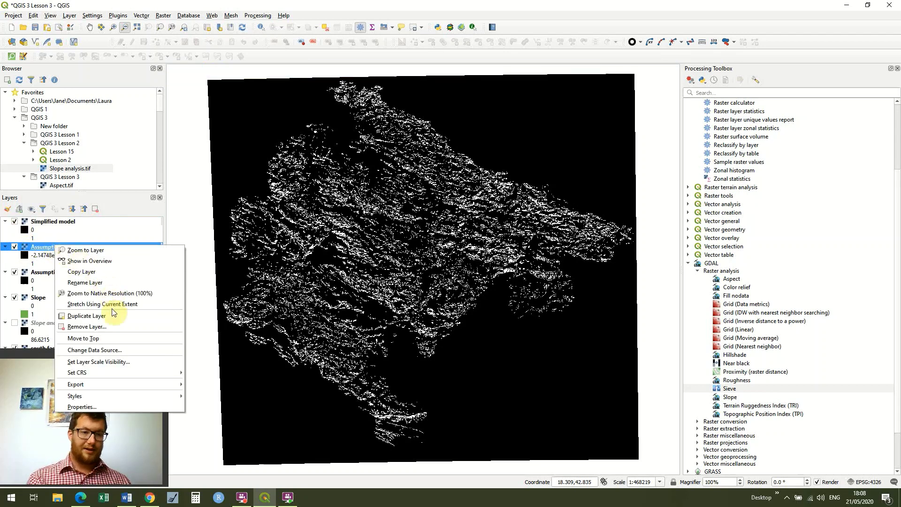
pyautogui.click(117, 327)
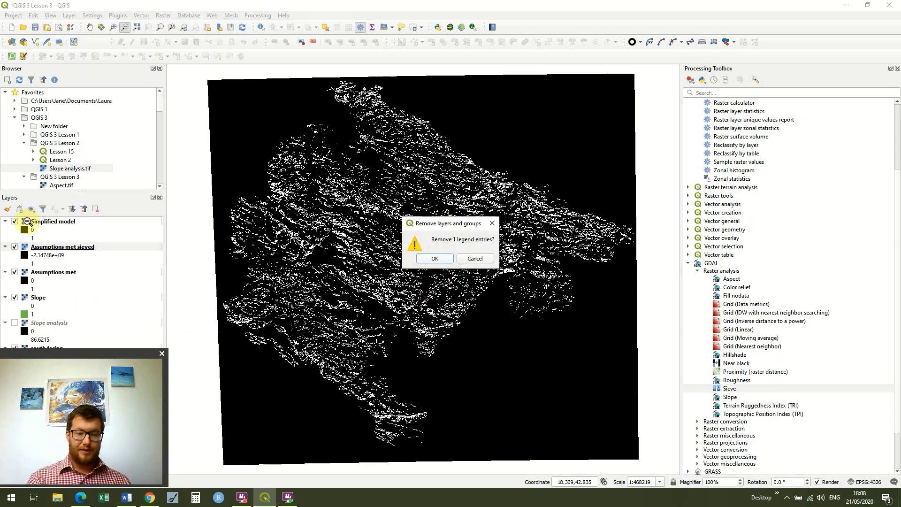
pyautogui.click(435, 258)
# Open the Simplified model layer's properties and check its 0 to 1 value range
pyautogui.doubleClick(28, 221)
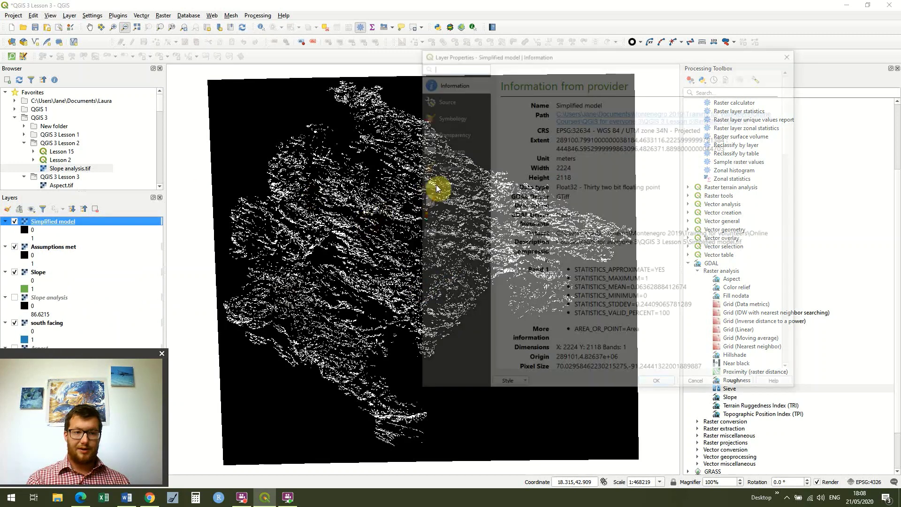
pyautogui.click(452, 121)
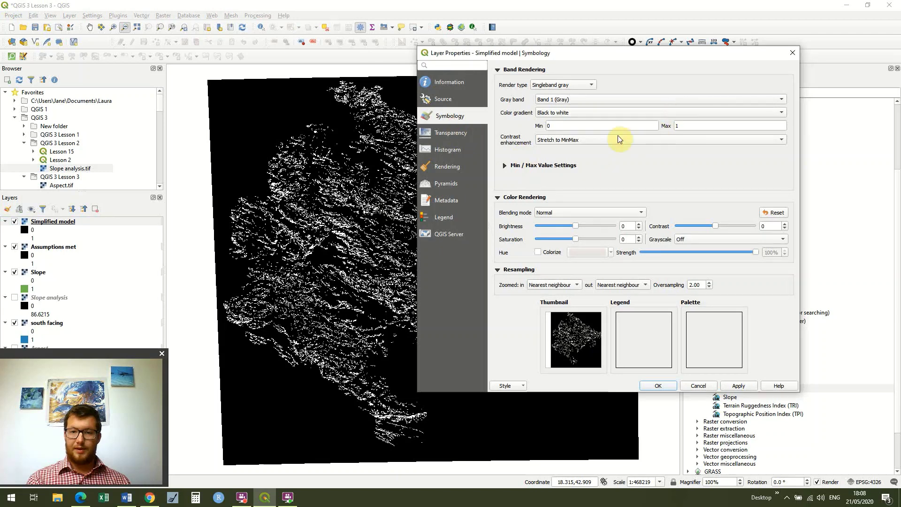
pyautogui.click(429, 83)
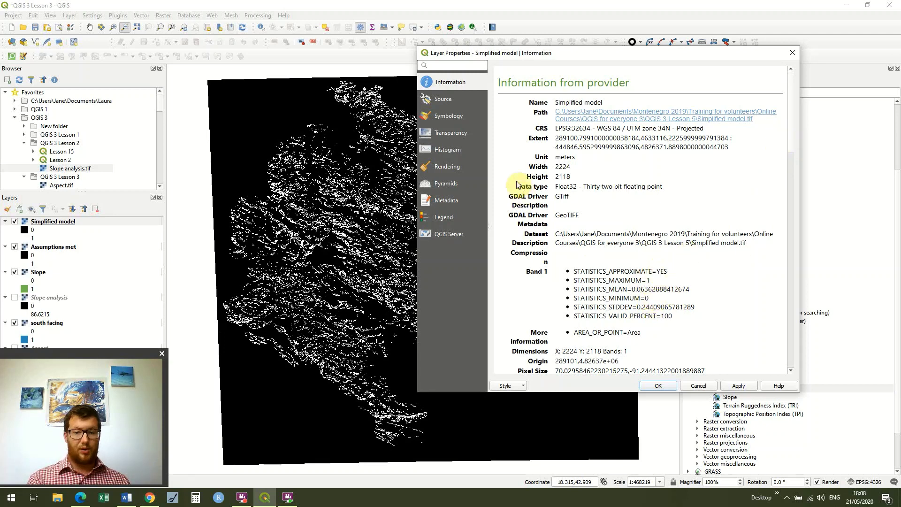
# Set Simplified model to Singleband pseudocolor, Equal Interval mode, with 2 classes
pyautogui.click(453, 117)
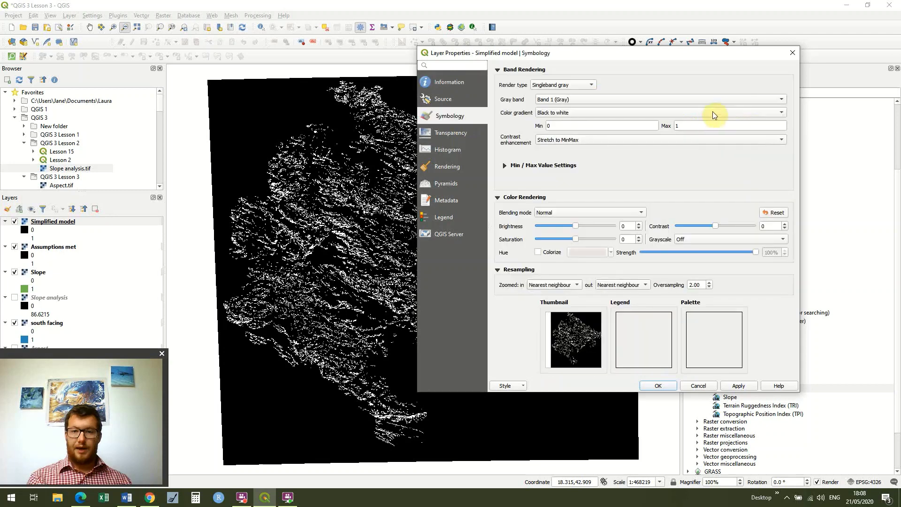
pyautogui.click(586, 84)
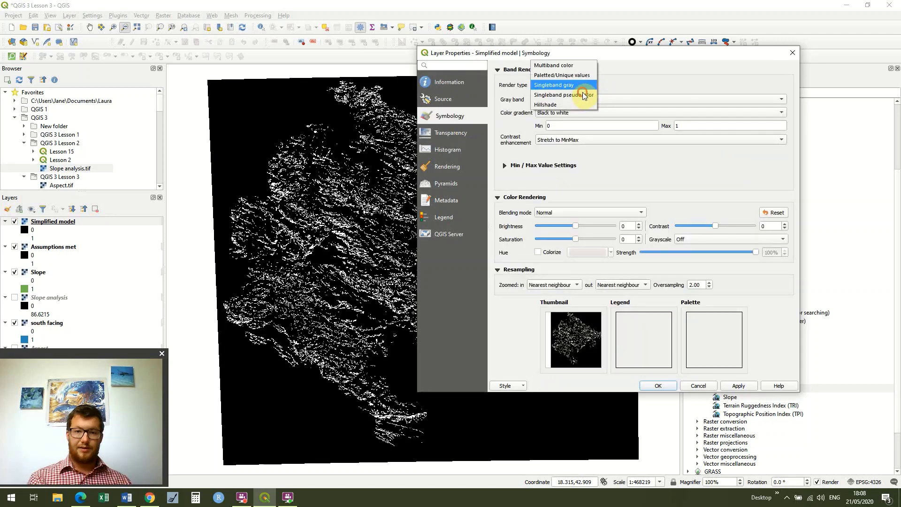
pyautogui.click(584, 96)
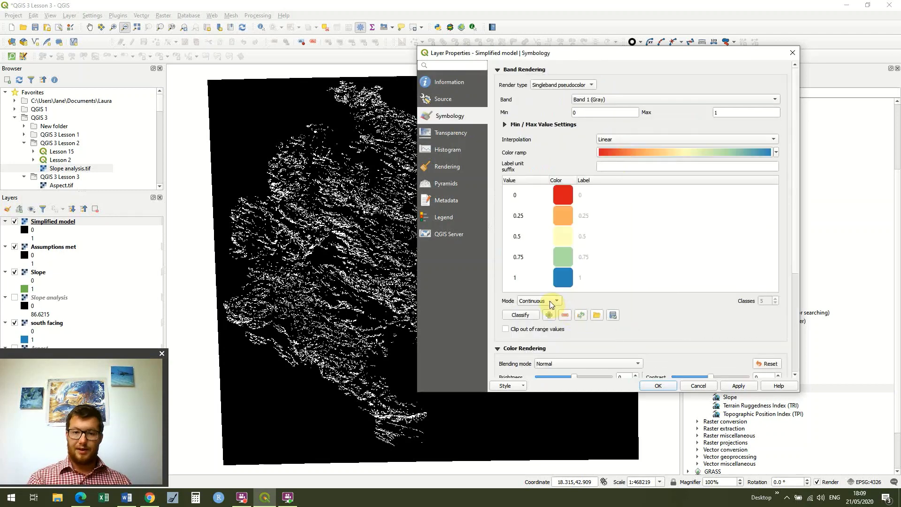
pyautogui.click(552, 304)
pyautogui.click(548, 310)
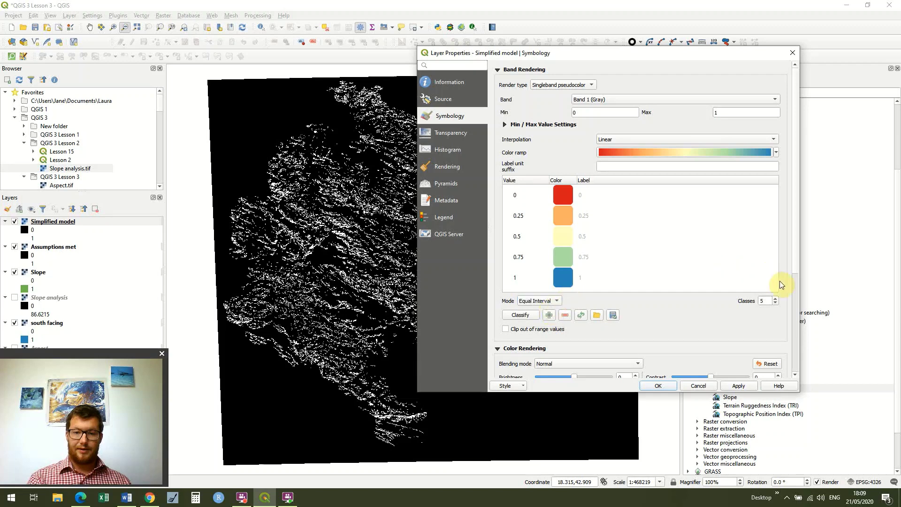
pyautogui.click(775, 304)
pyautogui.click(775, 304)
pyautogui.click(776, 303)
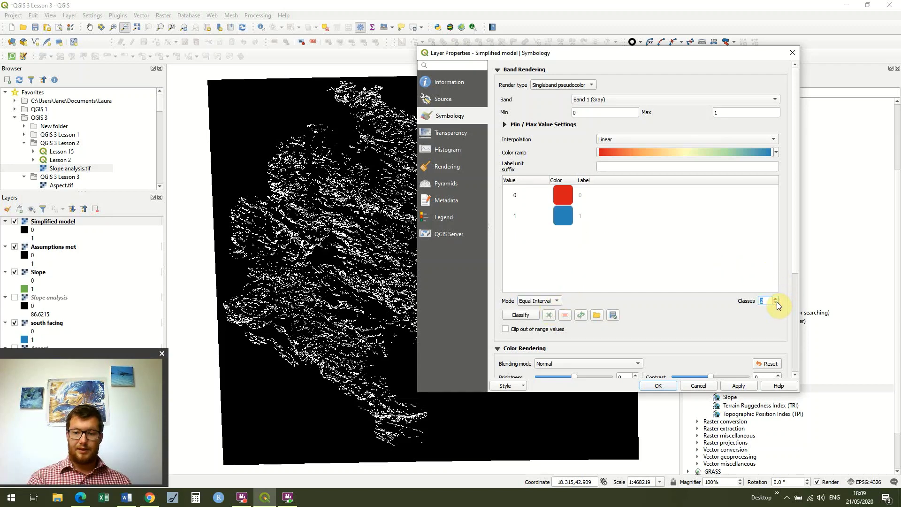
# Give the 0 class 0% opacity, then apply the style and close the properties
pyautogui.doubleClick(564, 194)
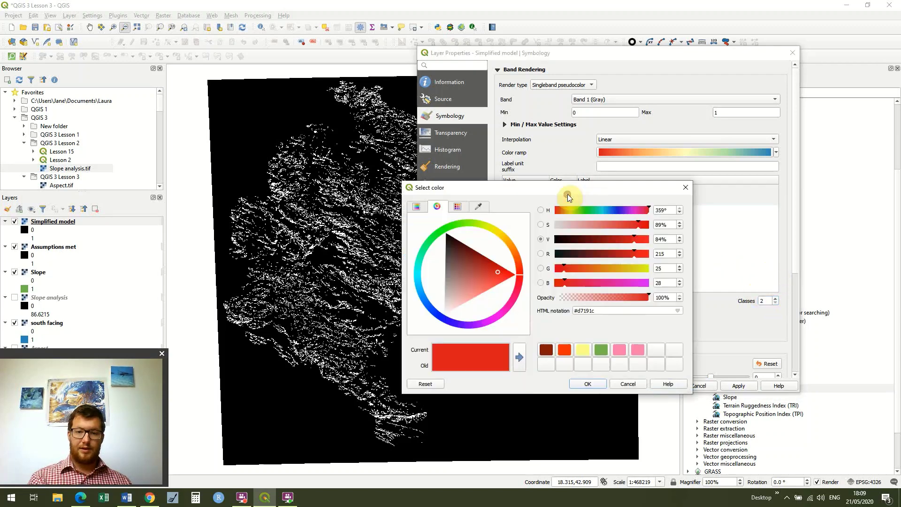
pyautogui.doubleClick(660, 298)
pyautogui.write('0')
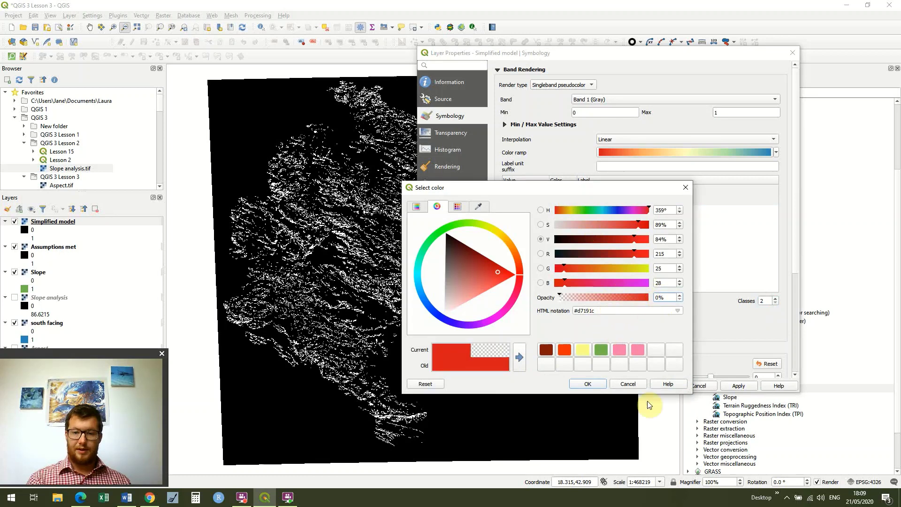
pyautogui.click(590, 383)
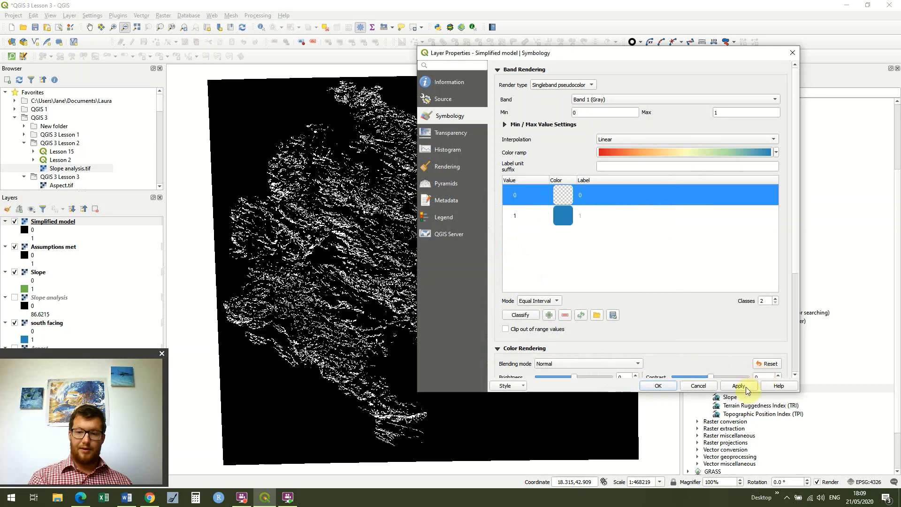
pyautogui.click(747, 388)
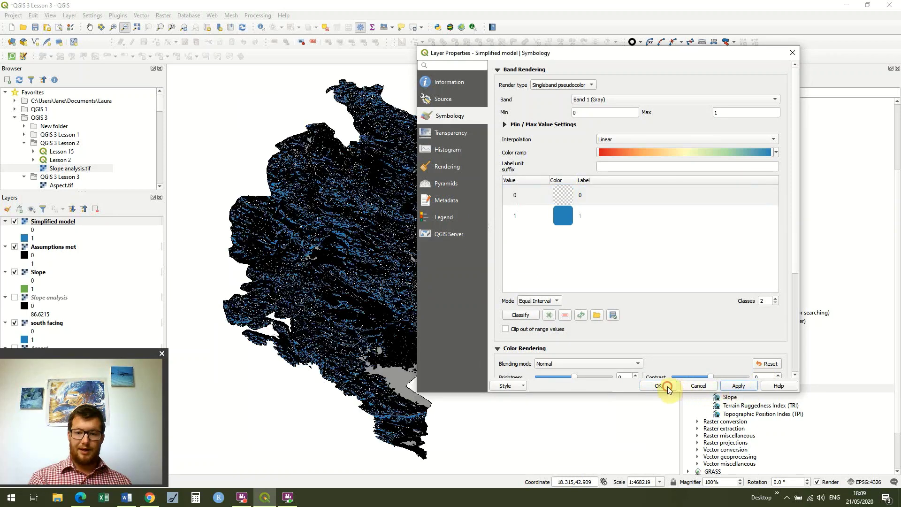
pyautogui.click(668, 390)
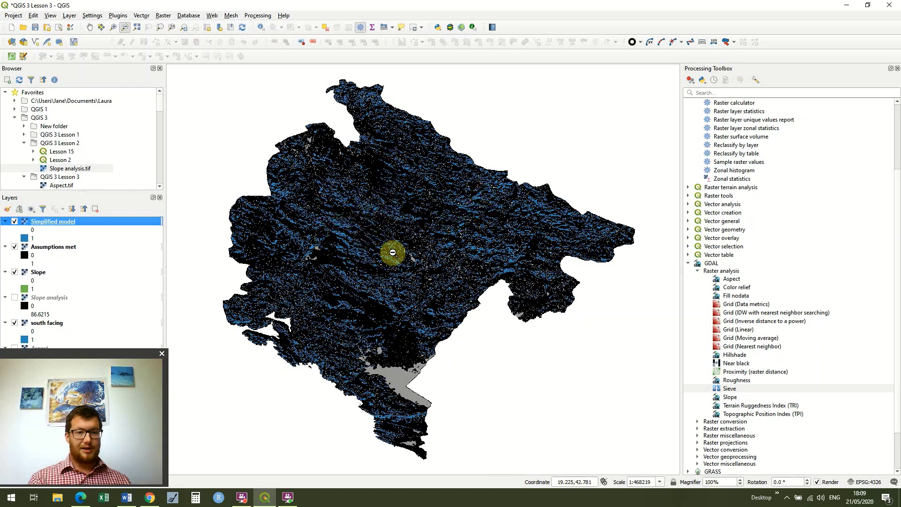
# Hide the Assumptions met and Slope layers so blue cells show over grey
pyautogui.click(14, 247)
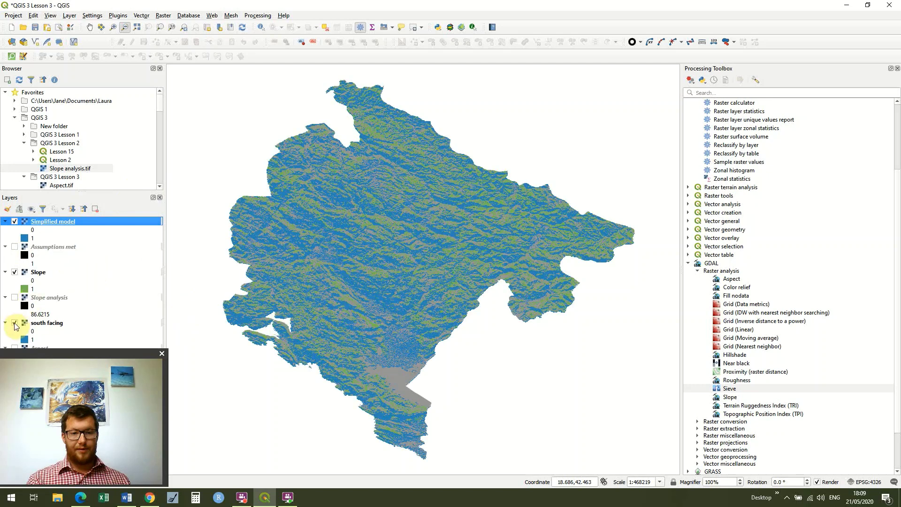
pyautogui.click(14, 272)
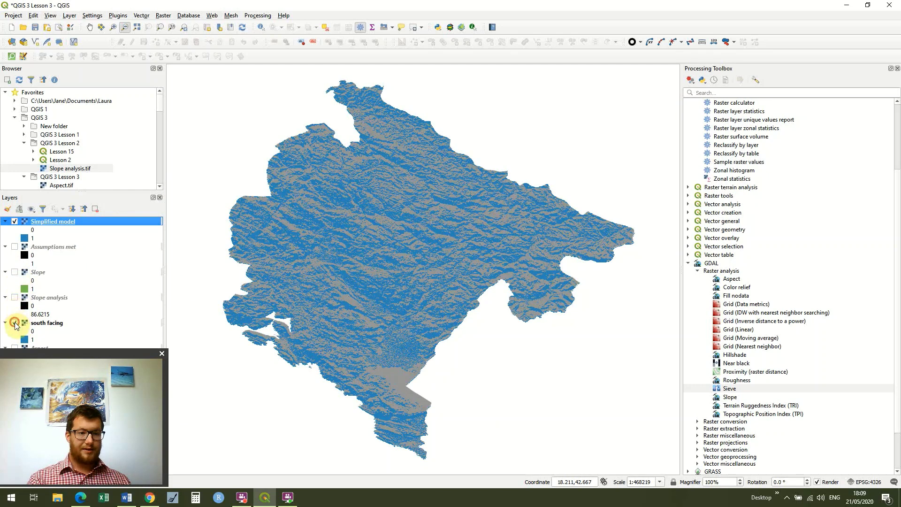